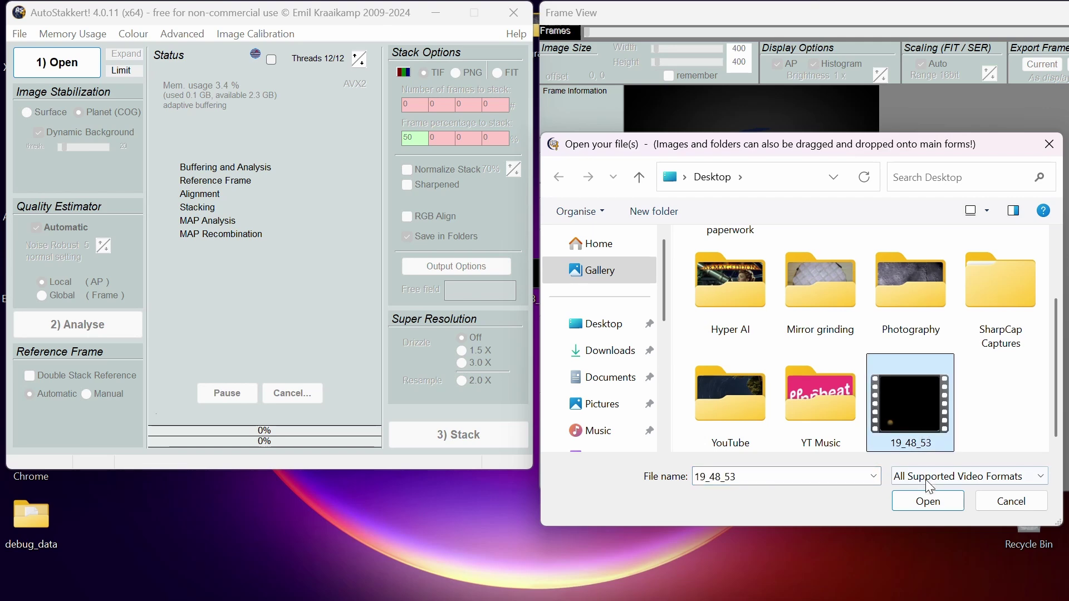
Step: Open the 19_48_53 video from the desktop and set the output stack's width to 392
click(928, 501)
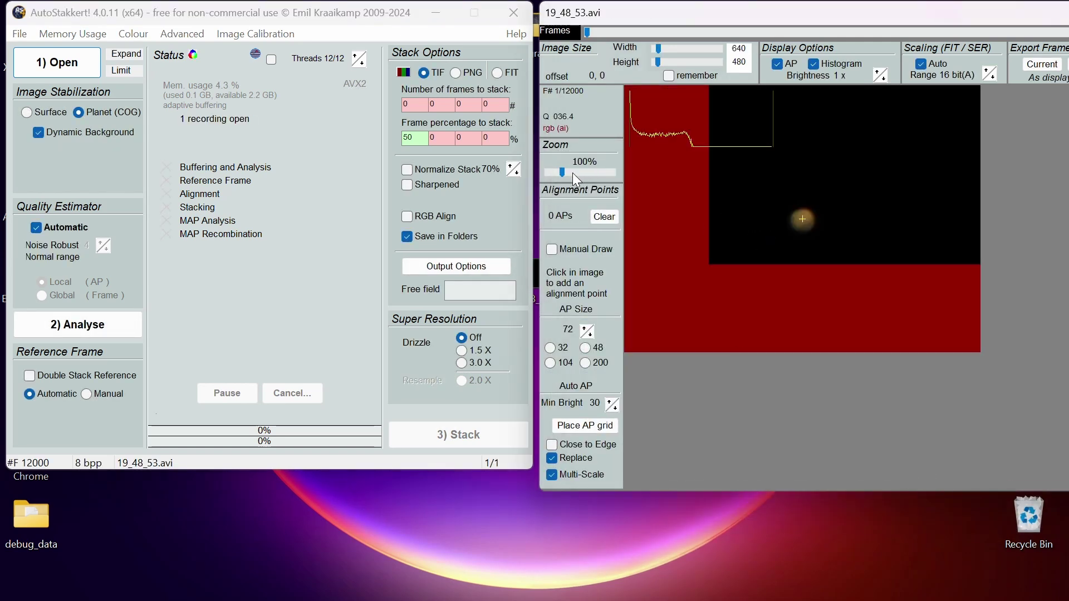
drag(563, 172, 581, 172)
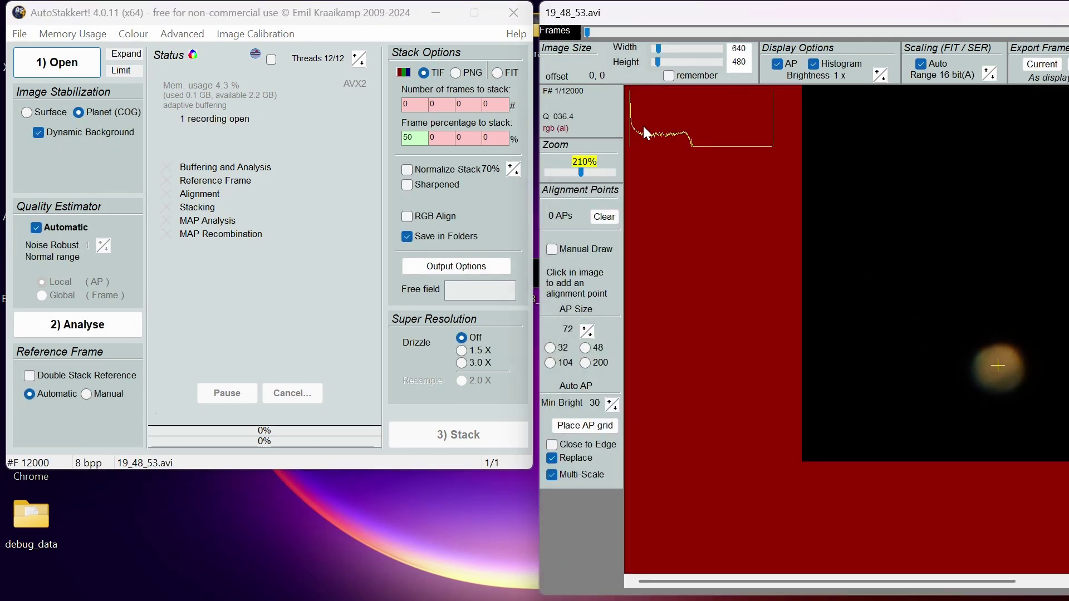
click(655, 48)
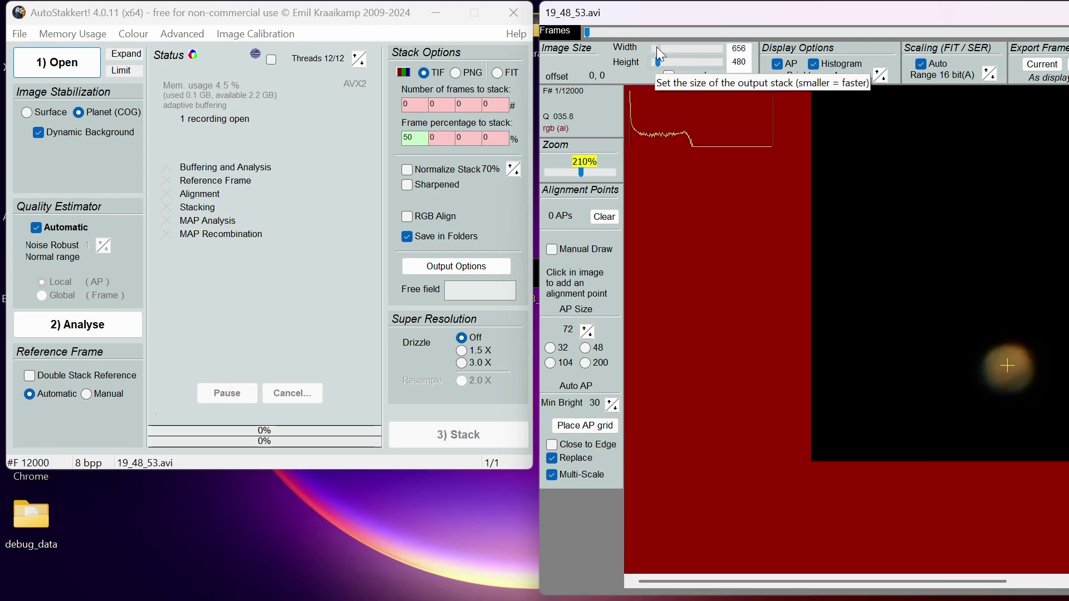
click(655, 47)
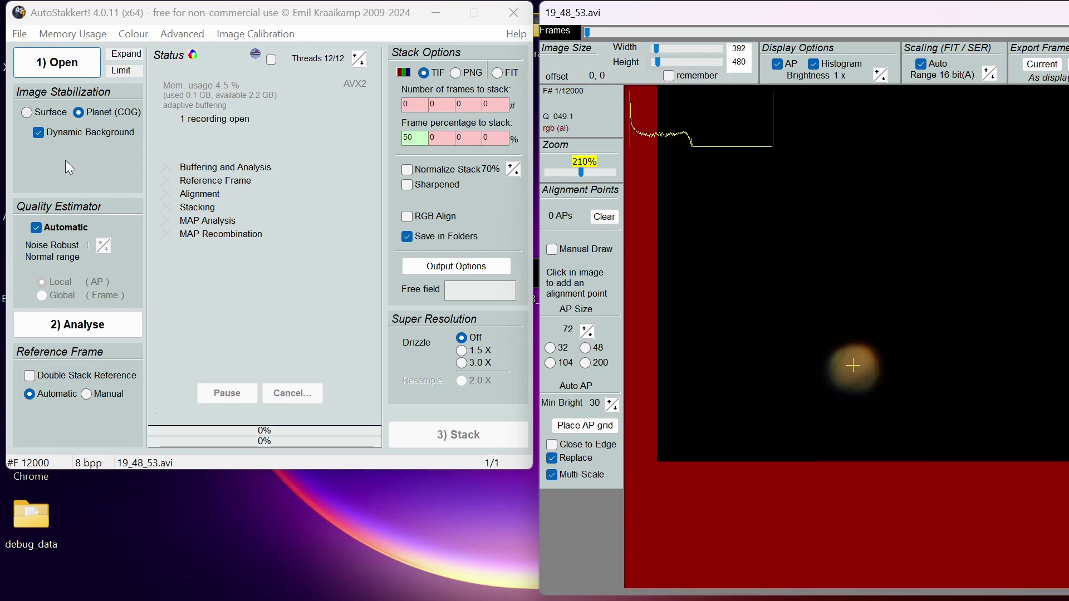
Step: Analyse the recording, enable Double Stack Reference and run the analysis again
click(67, 326)
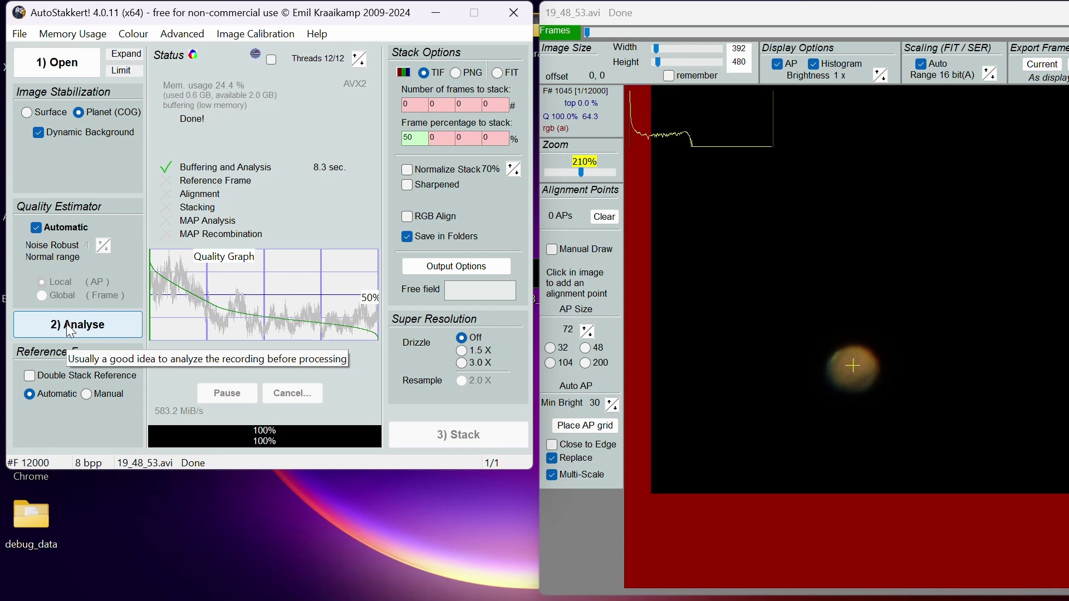
click(31, 377)
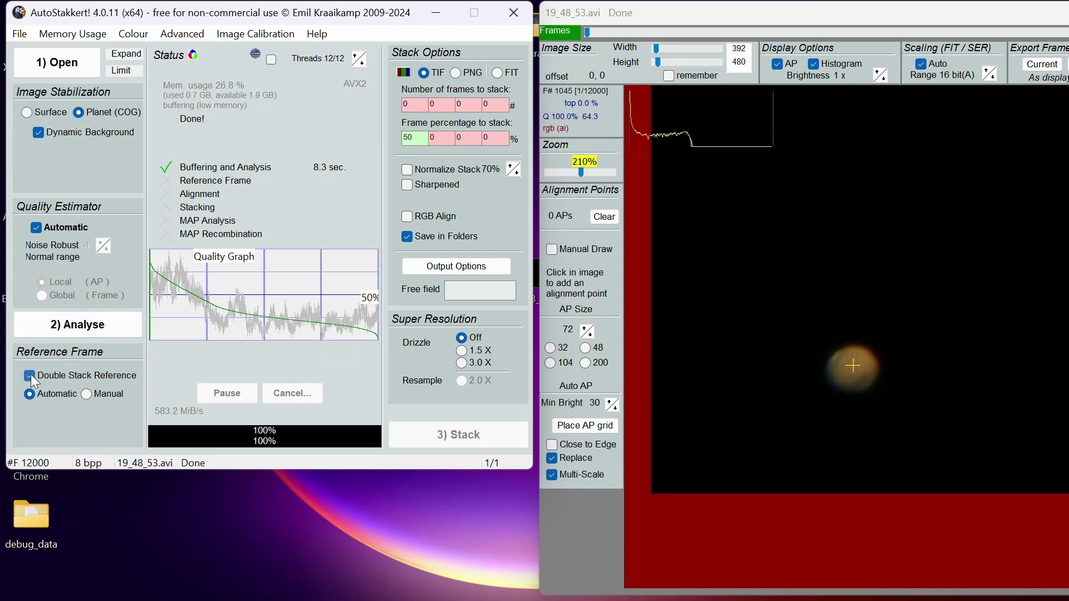
click(71, 329)
Step: Set the alignment point size to 24 and place an automatic alignment point grid on the planet
click(568, 425)
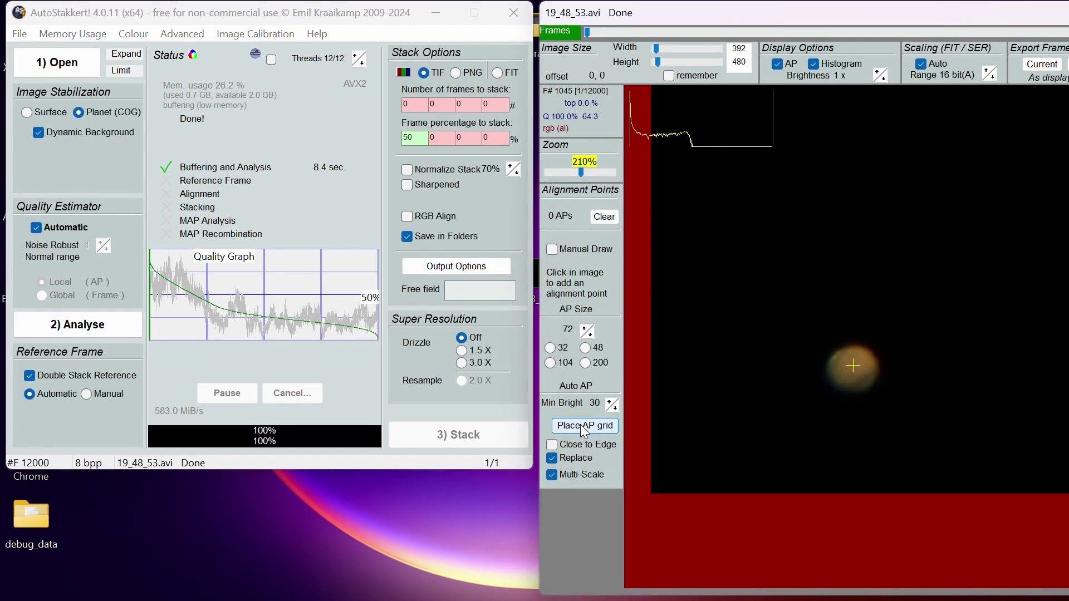
click(551, 351)
click(590, 335)
click(591, 335)
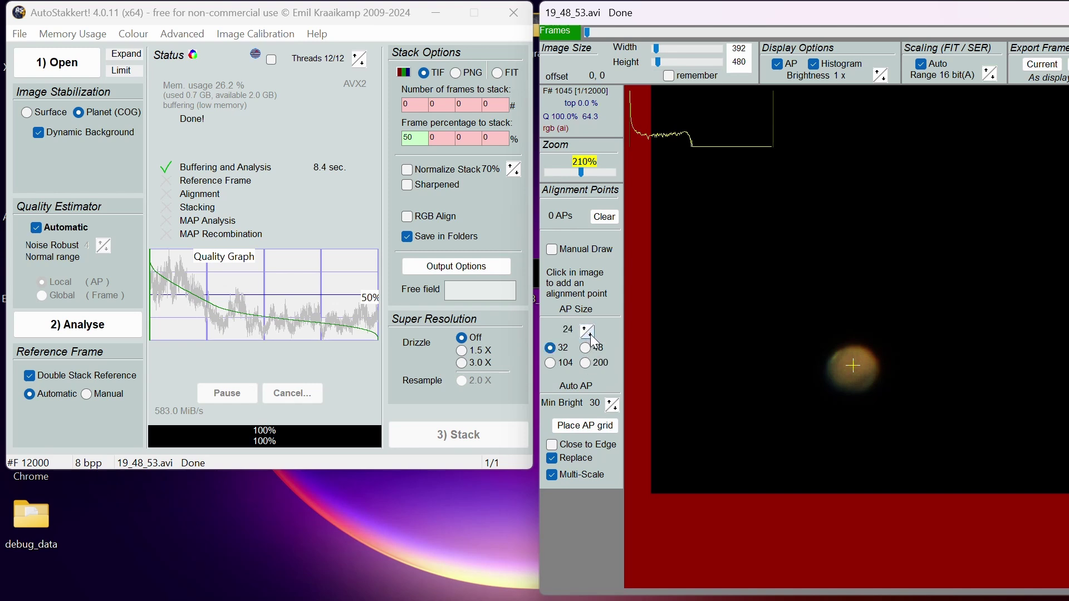
click(585, 426)
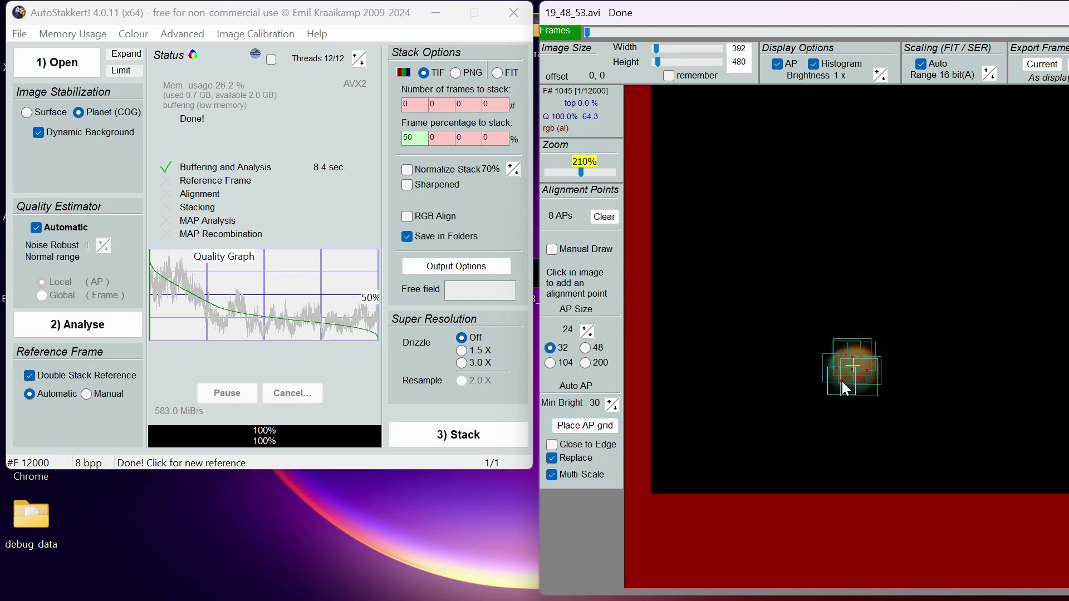
Step: Add extra alignment points by hand across the planet's disc to fill the gaps in the grid
click(848, 351)
click(857, 357)
click(872, 369)
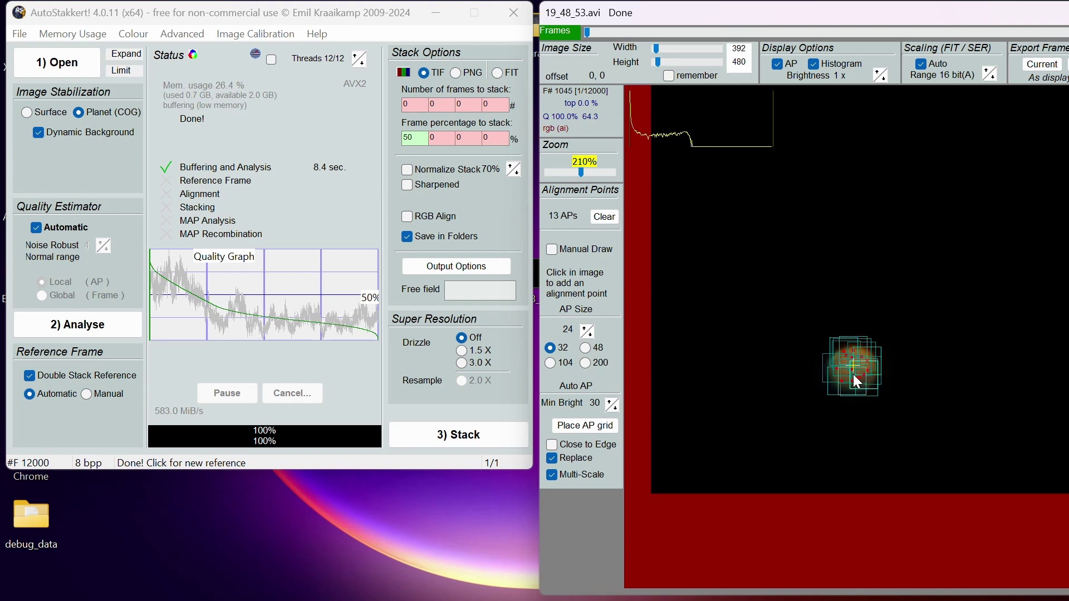
click(846, 370)
click(839, 357)
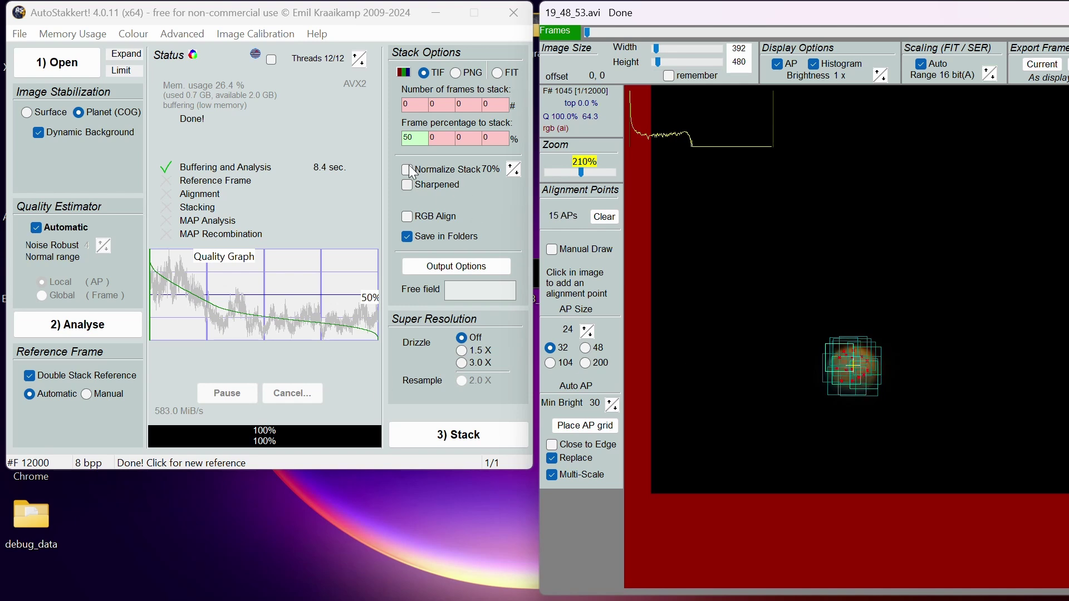
Step: Set the frame percentage to stack to 15% and stack the recording
click(415, 139)
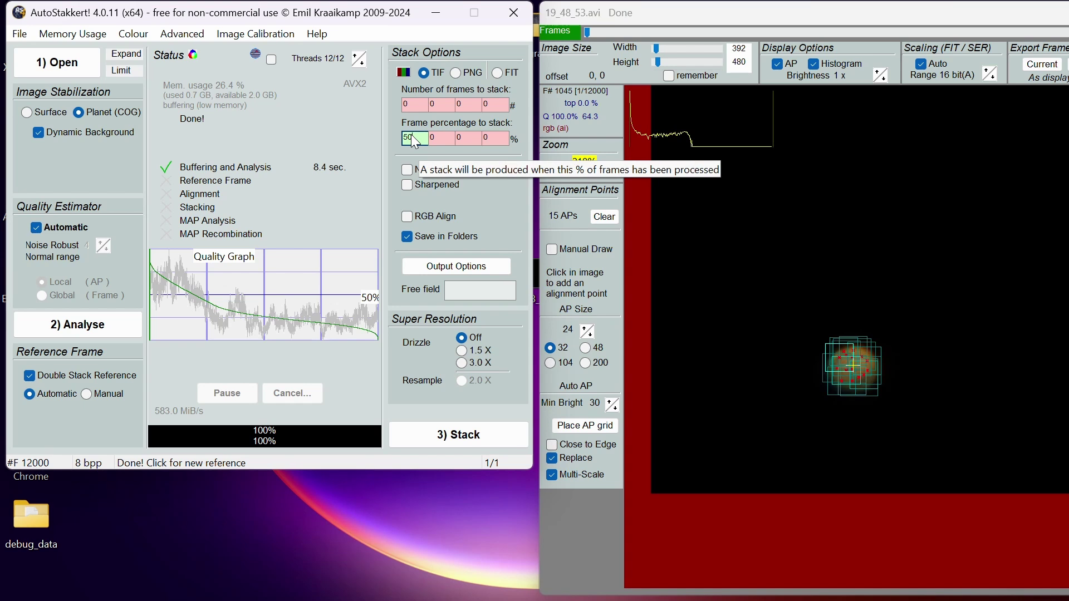
key(BackSpace)
key(BackSpace)
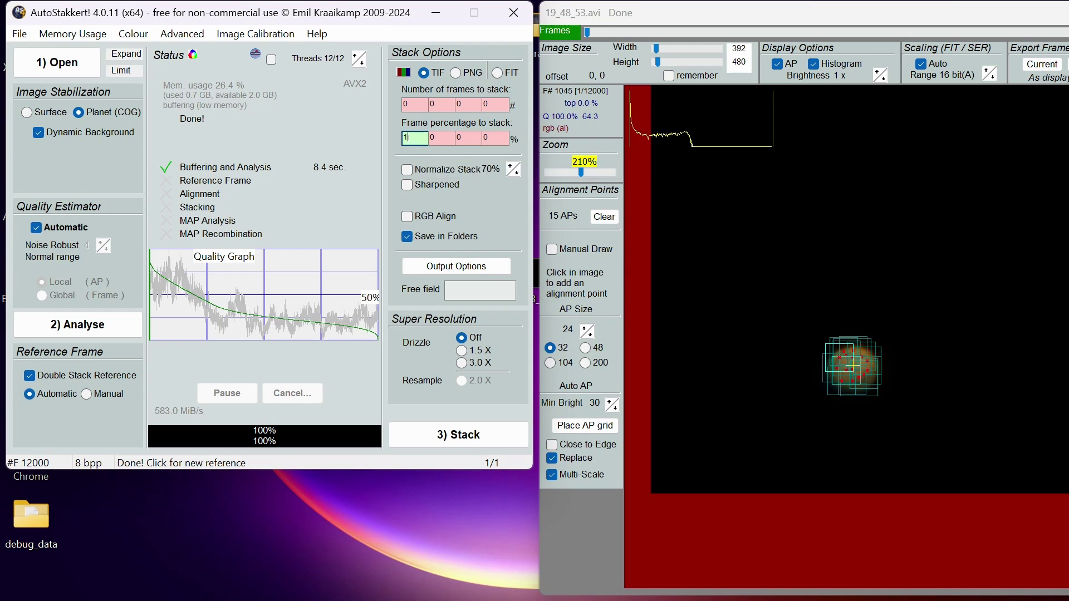
click(445, 438)
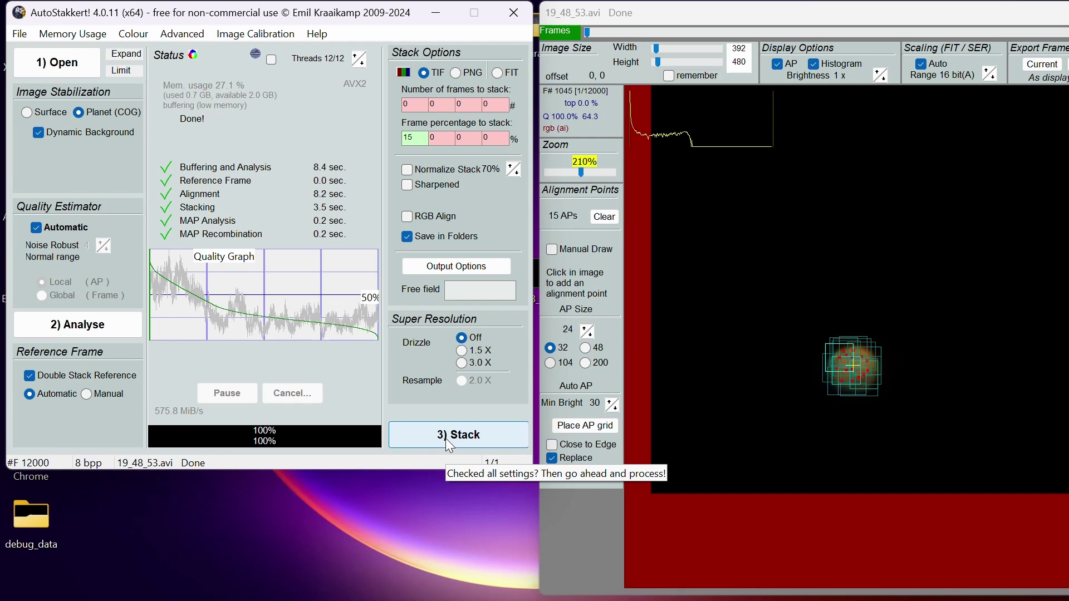
Step: Close AutoStakkert and move the stacked image 19_48_53_lapl4_ap15 from the AS_P15 folder to the desktop
click(513, 12)
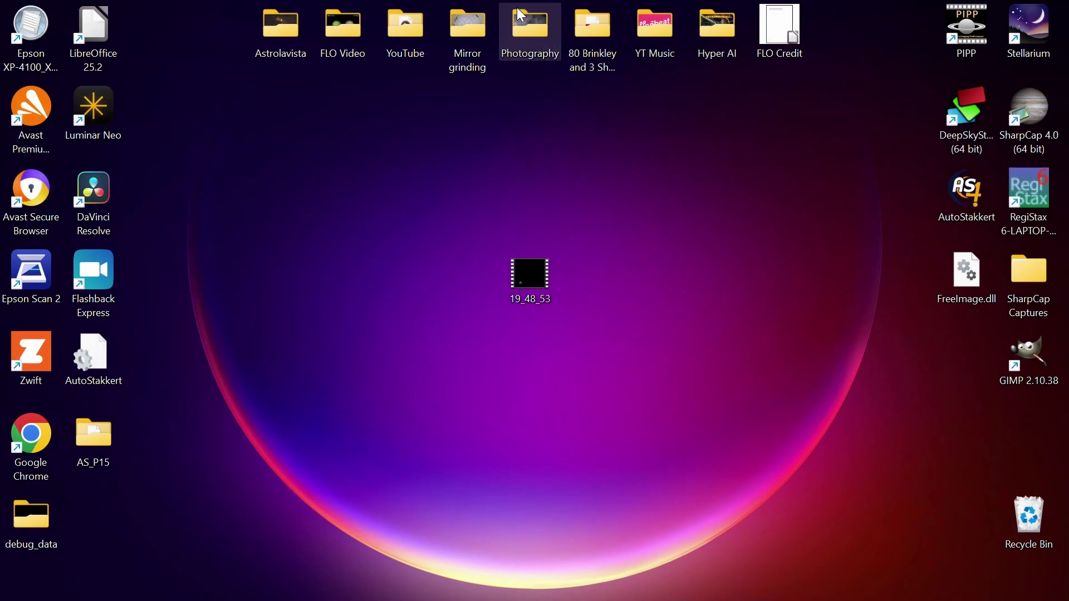
double_click(103, 426)
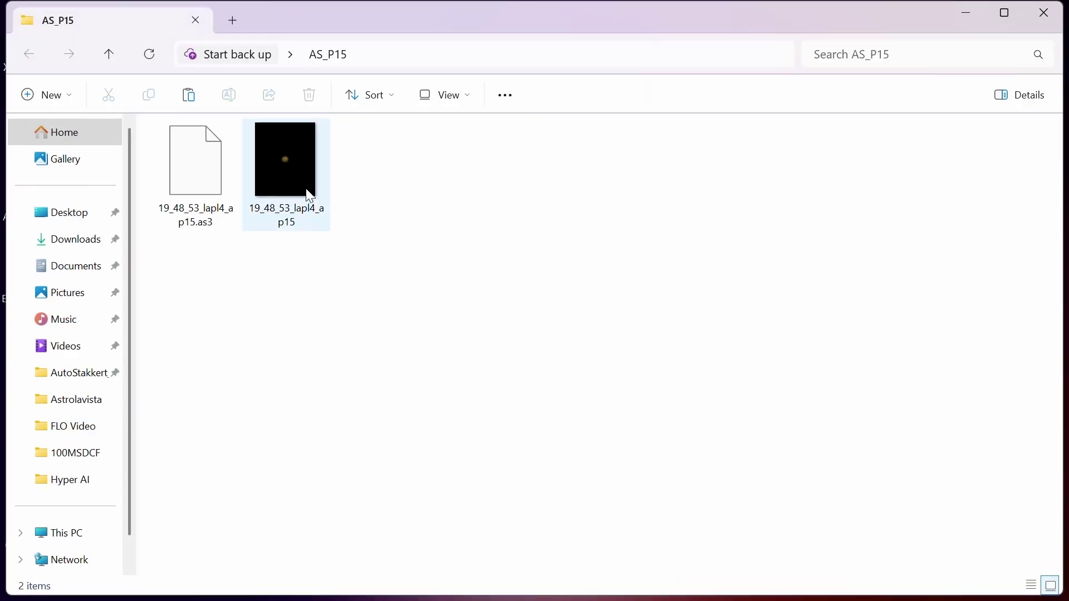
click(299, 179)
right_click(299, 179)
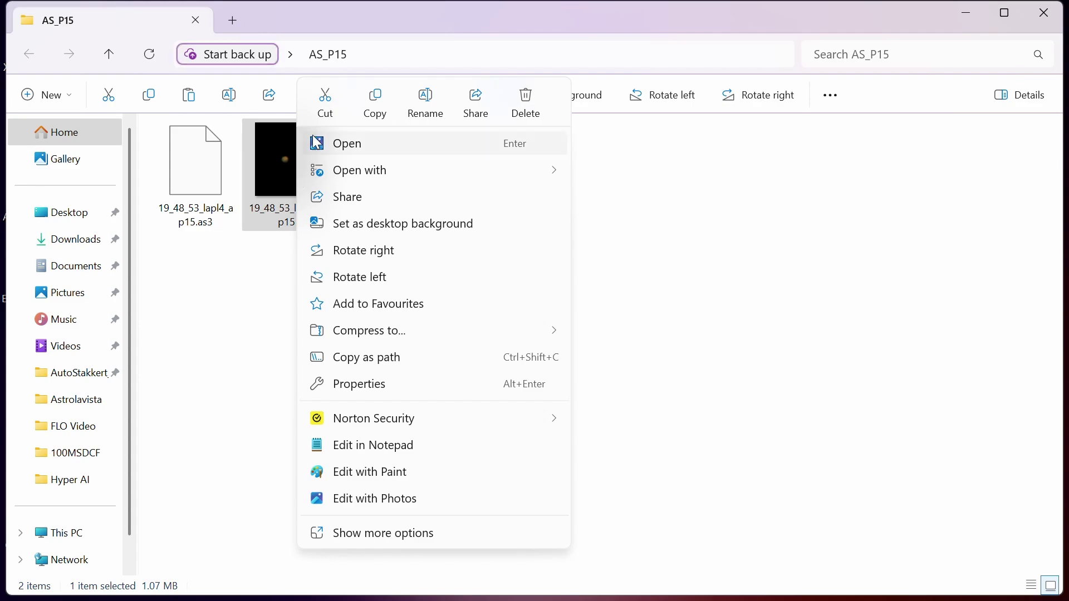
click(324, 98)
click(1045, 13)
right_click(658, 257)
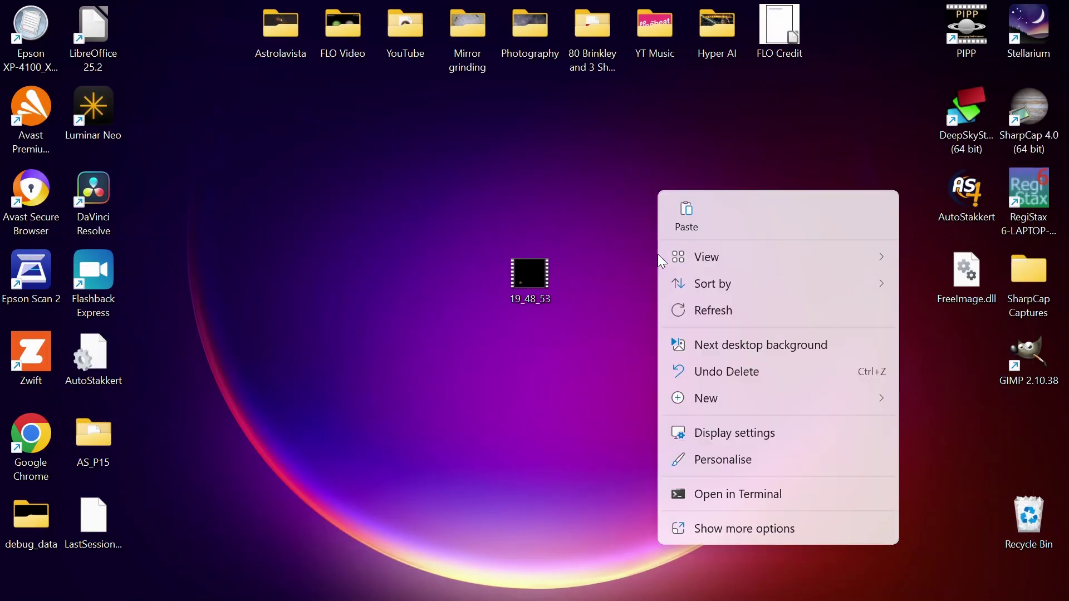
click(686, 222)
Step: Place the stacked image's file beside the 19_48_53 video on the desktop and preview it briefly
drag(156, 31, 583, 294)
double_click(583, 275)
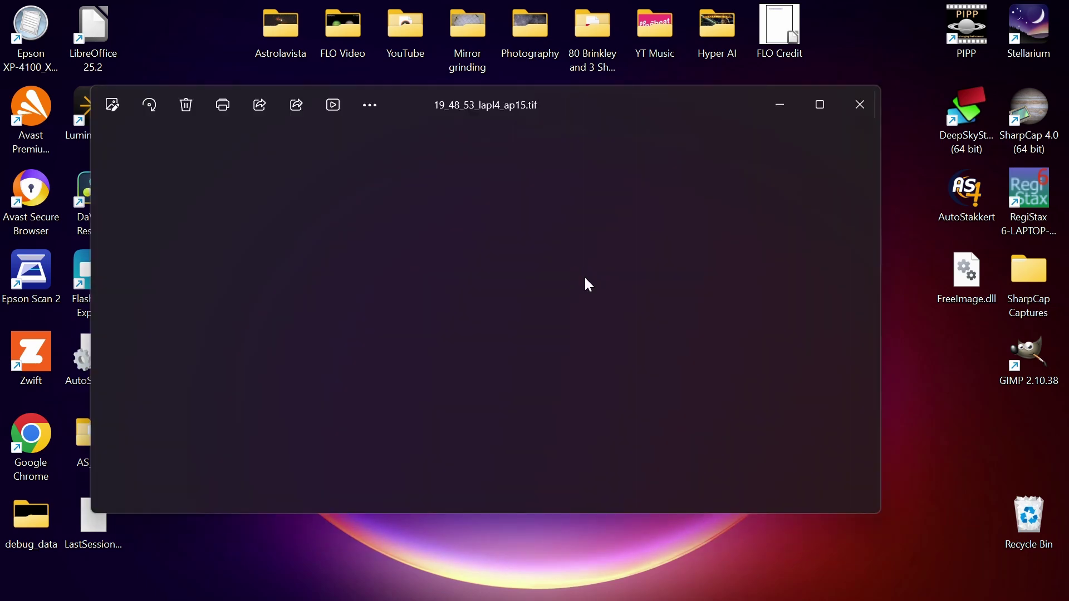
click(853, 121)
Step: Switch to RegiStax and open the stacked TIF 19_48_53_lapl4_ap15 from the desktop with its intensity levels stretched
double_click(1023, 174)
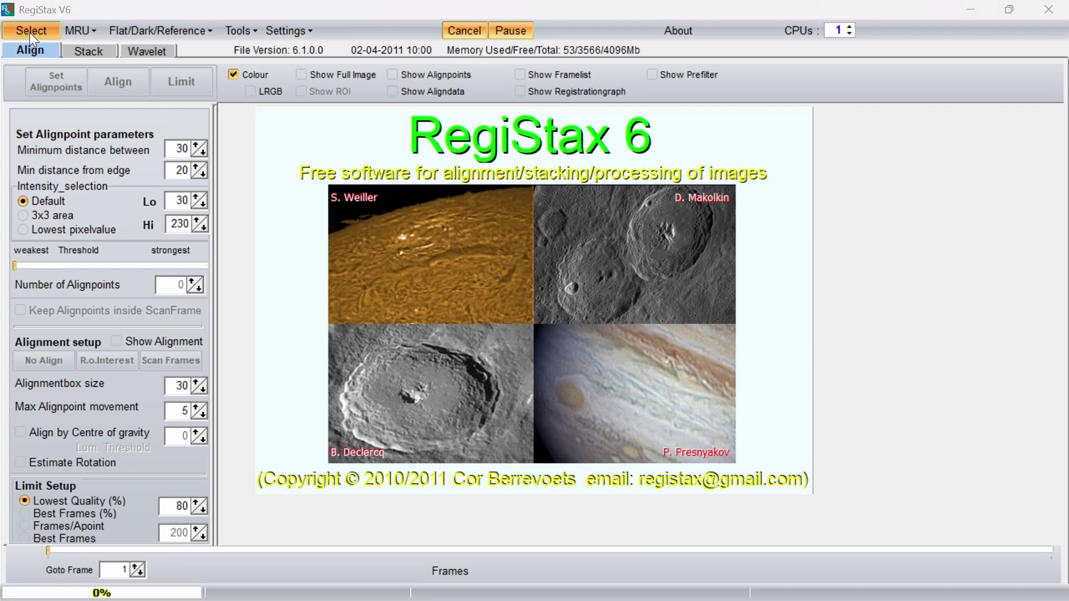
click(29, 32)
scroll(491, 478, down, 5)
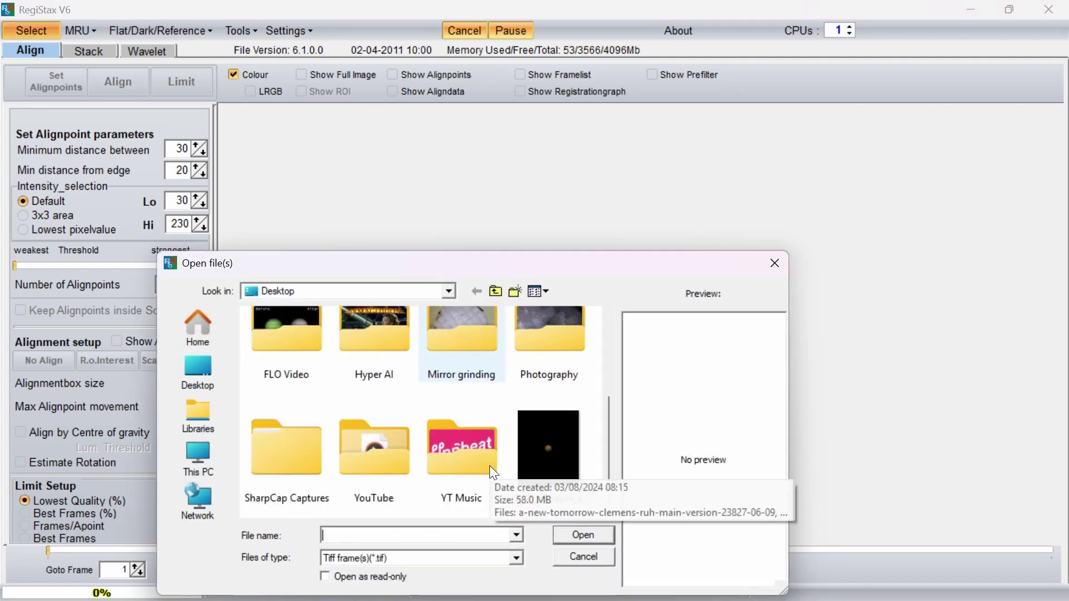
click(548, 437)
click(583, 534)
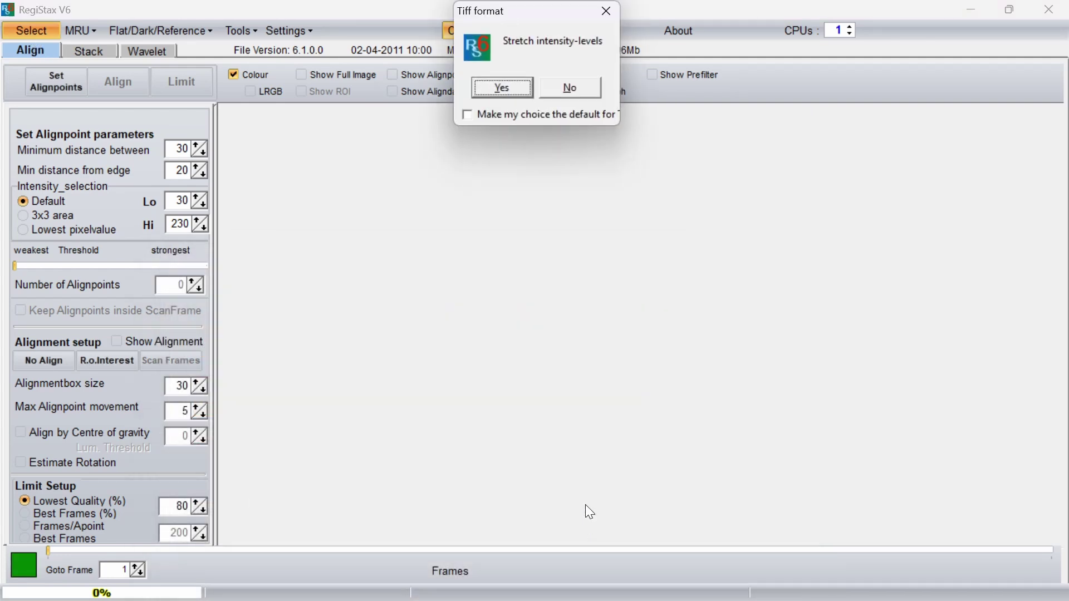
click(490, 91)
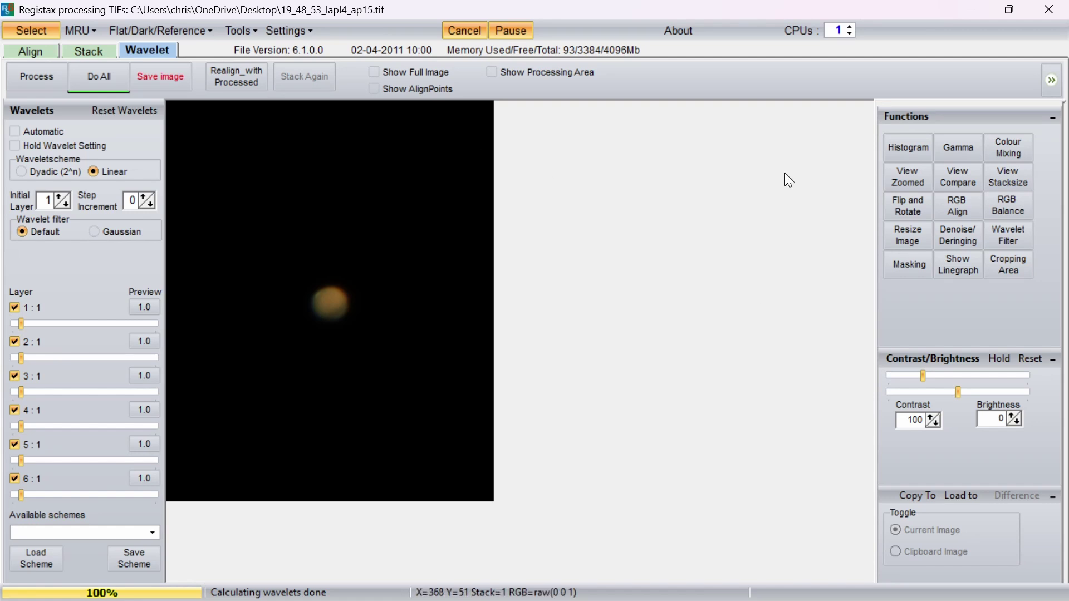
Step: Show the zoomed view of the planet and autobalance the image's RGB channels
click(904, 181)
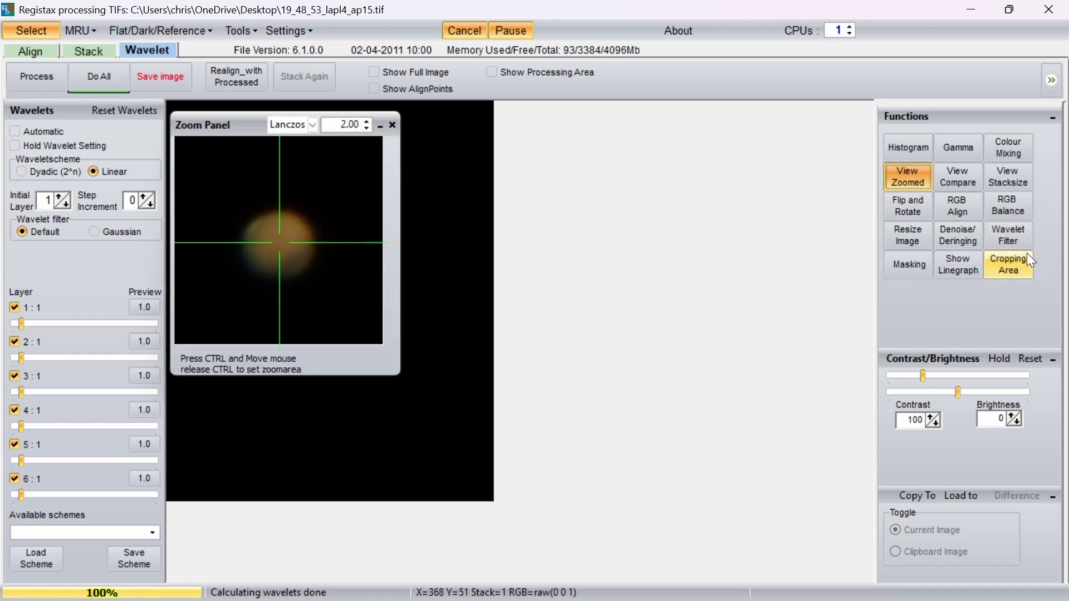
click(1011, 209)
click(814, 477)
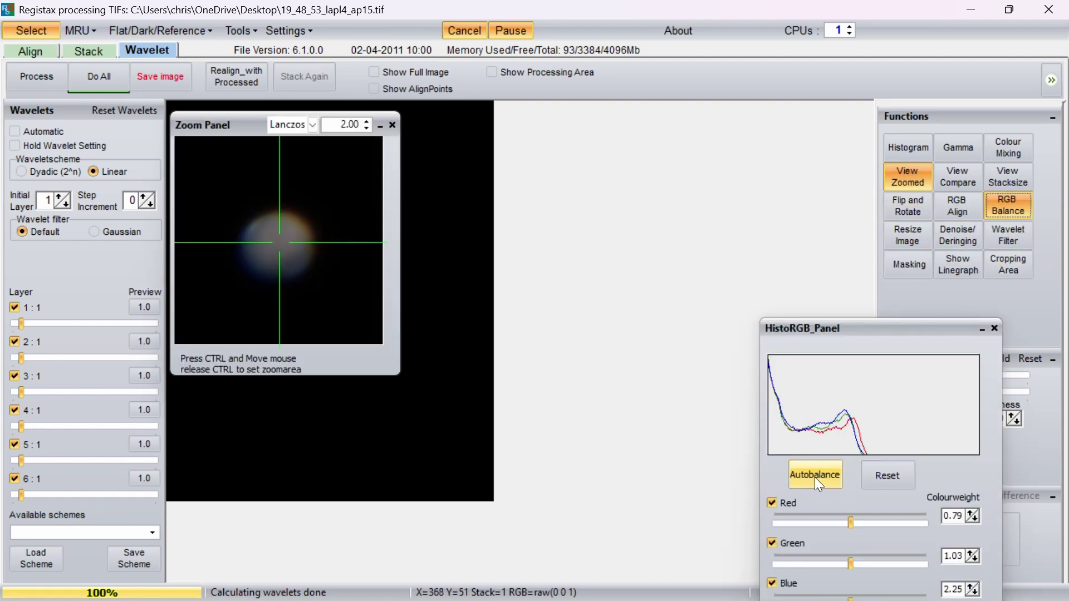
click(994, 329)
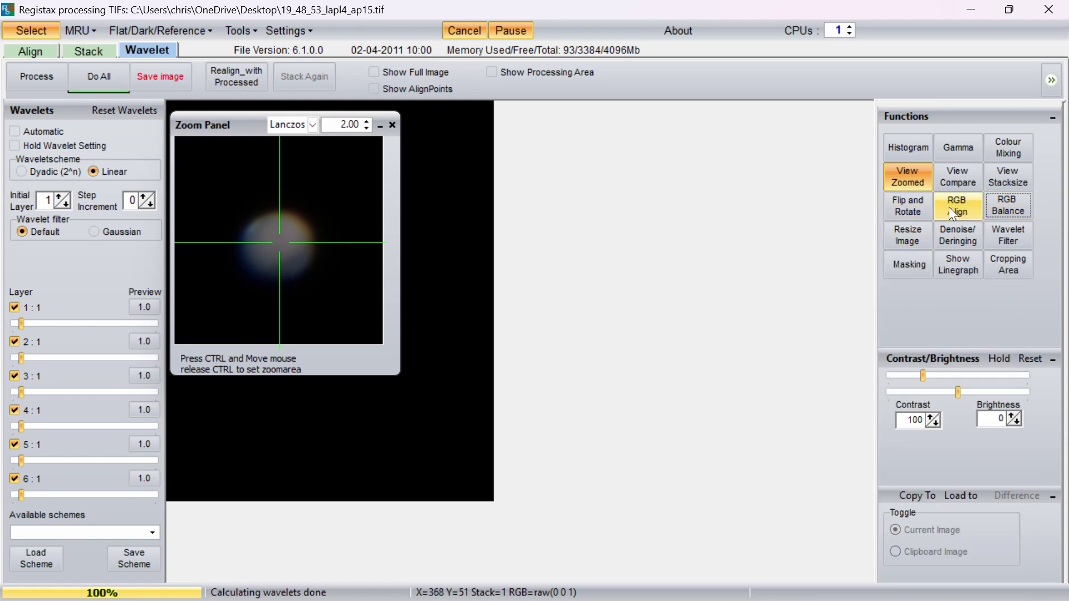
Step: Rotate the planet image to about 52.6 degrees with Flip and Rotate, and close the zoomed view
click(908, 209)
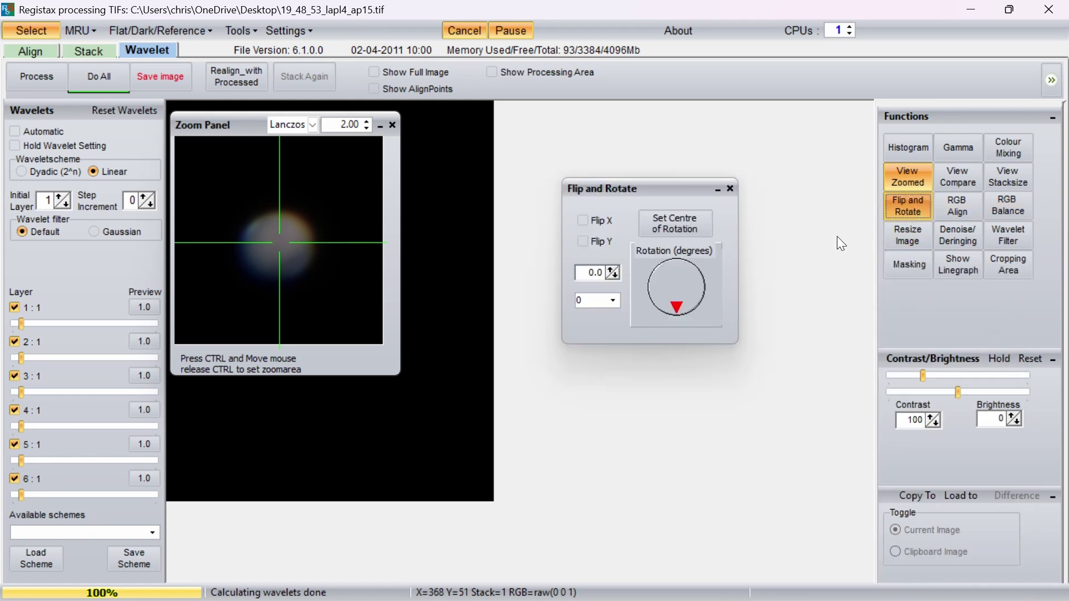
click(660, 308)
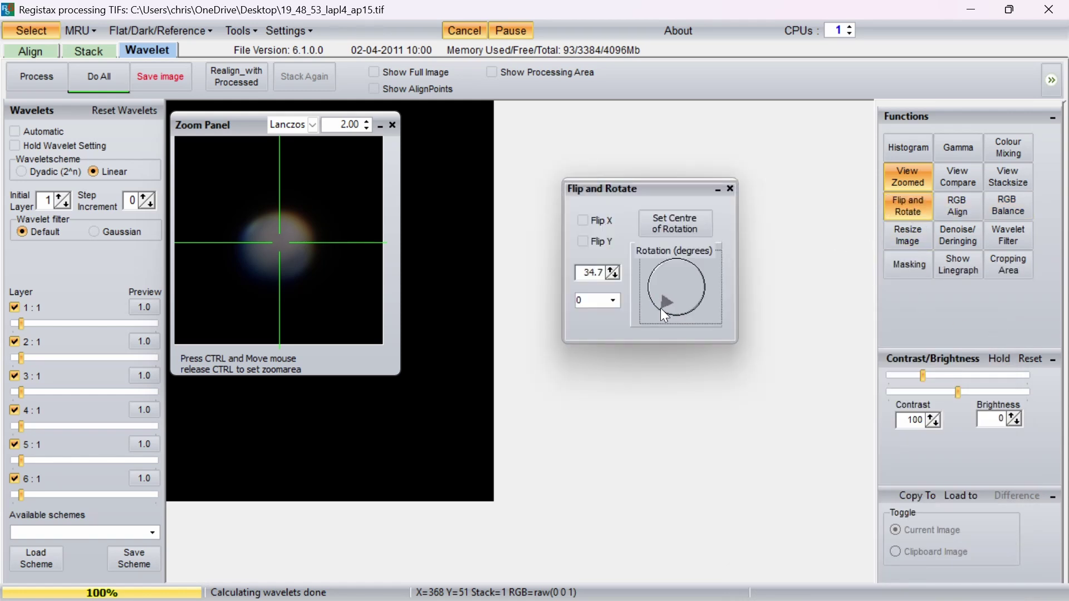
click(701, 303)
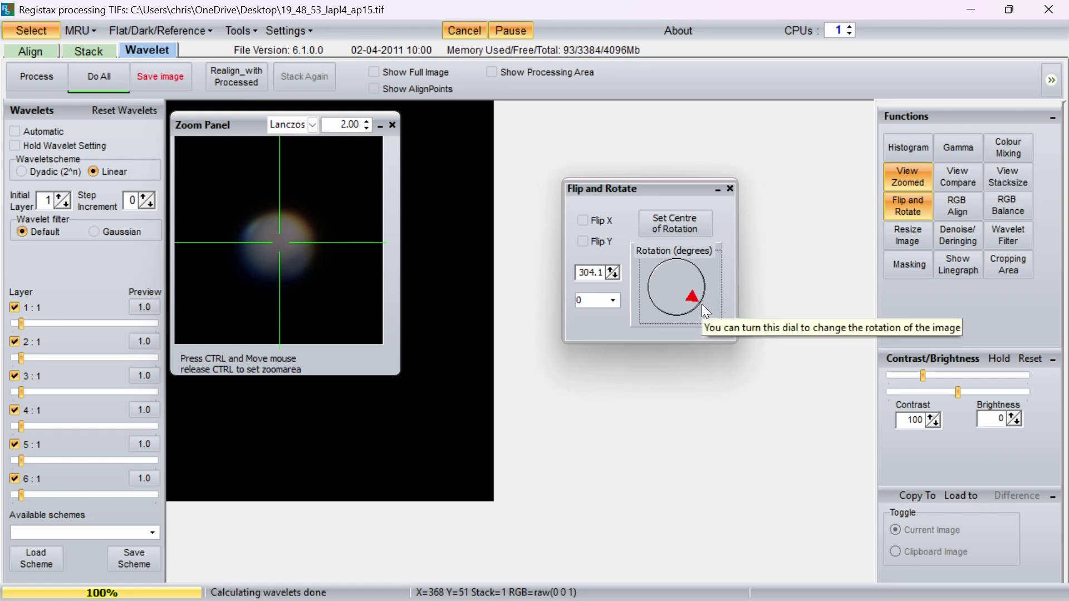
click(679, 281)
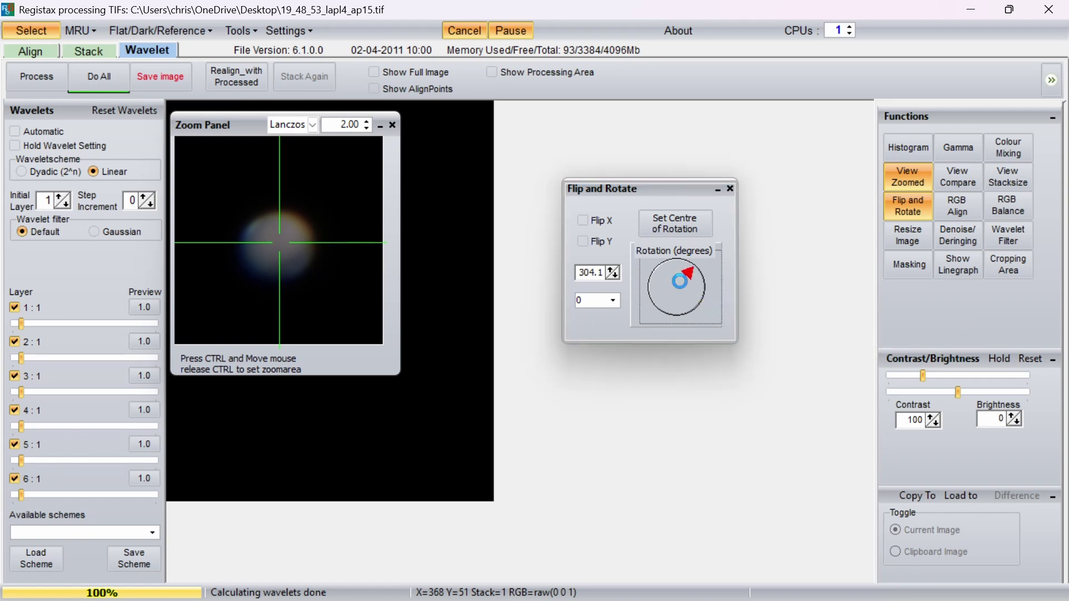
click(392, 125)
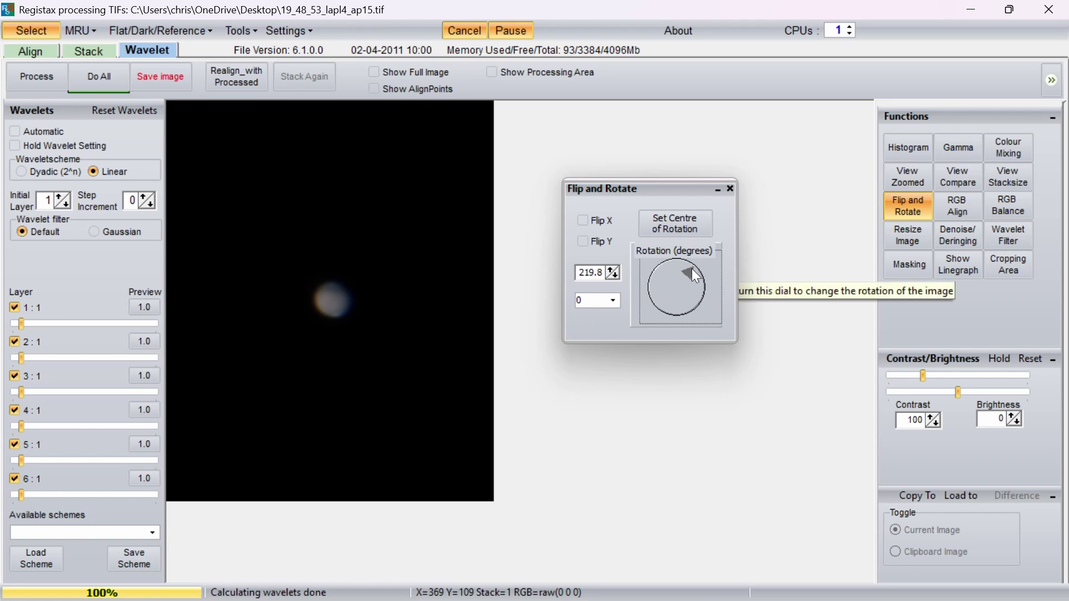
click(706, 299)
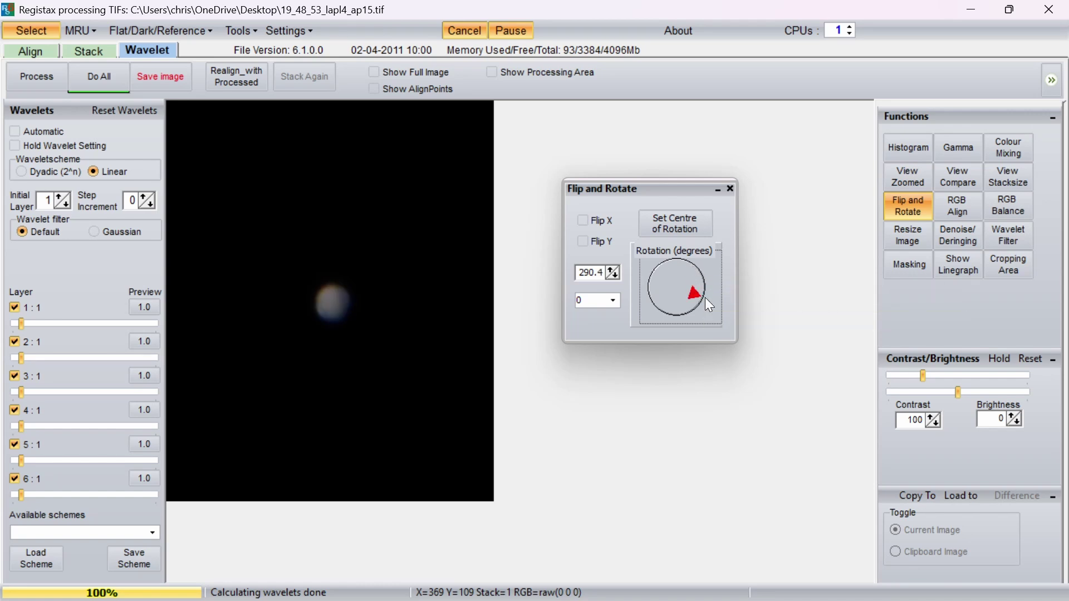
click(667, 314)
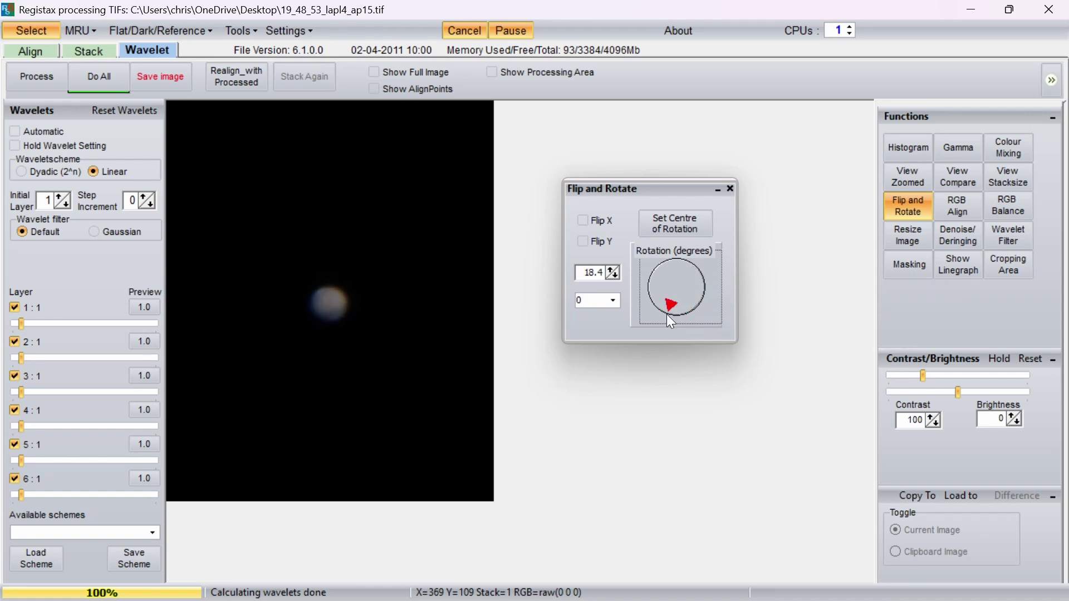
click(656, 314)
click(652, 307)
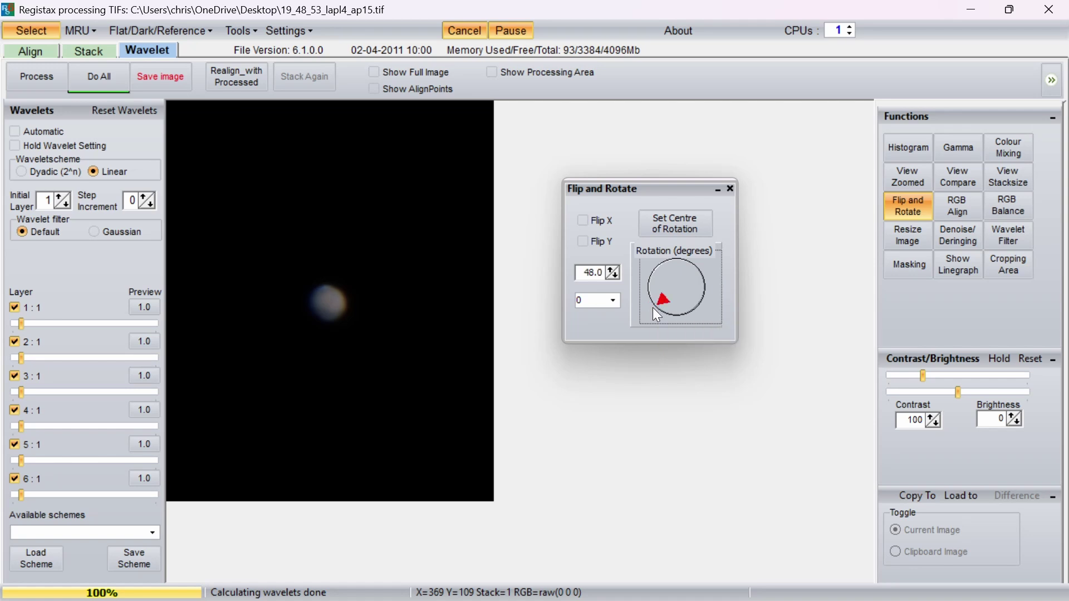
click(650, 305)
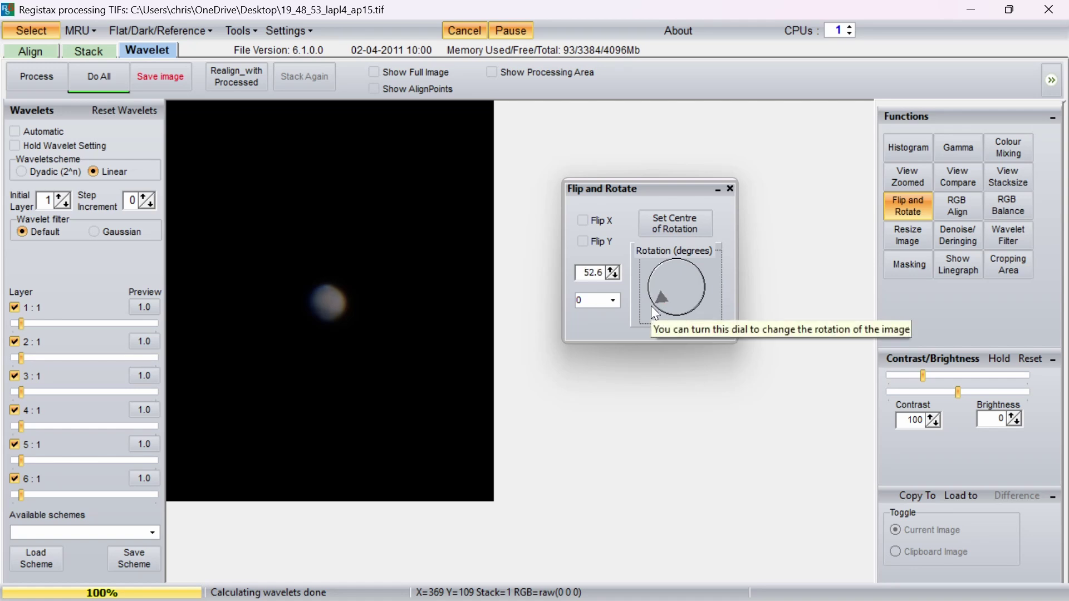
Step: Adjust the planet image's rotation to about 45.7 degrees in Flip and Rotate, and bring back the zoomed view
click(652, 309)
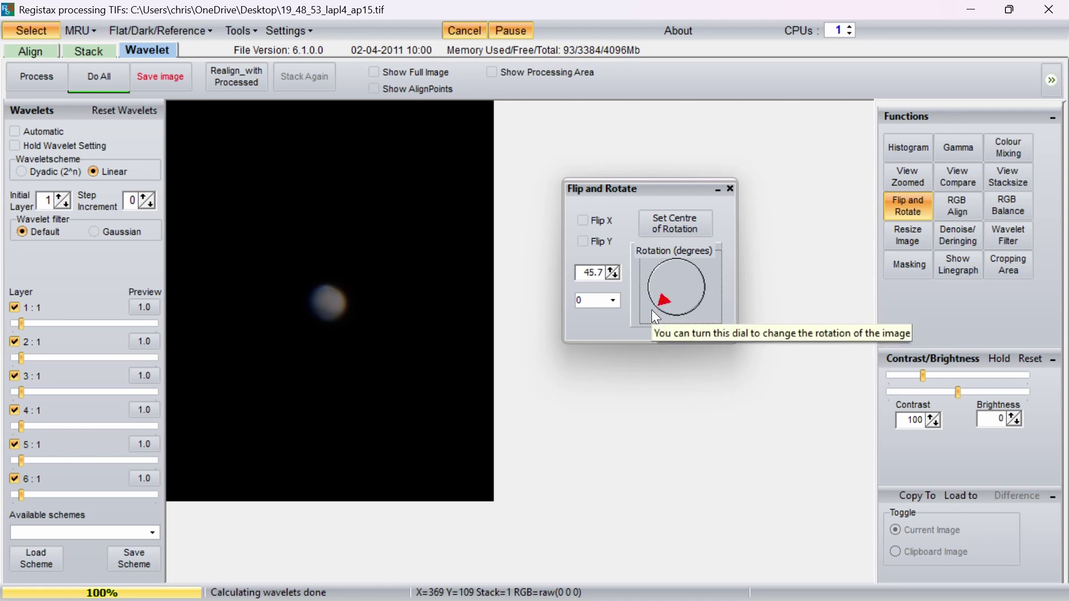
click(729, 189)
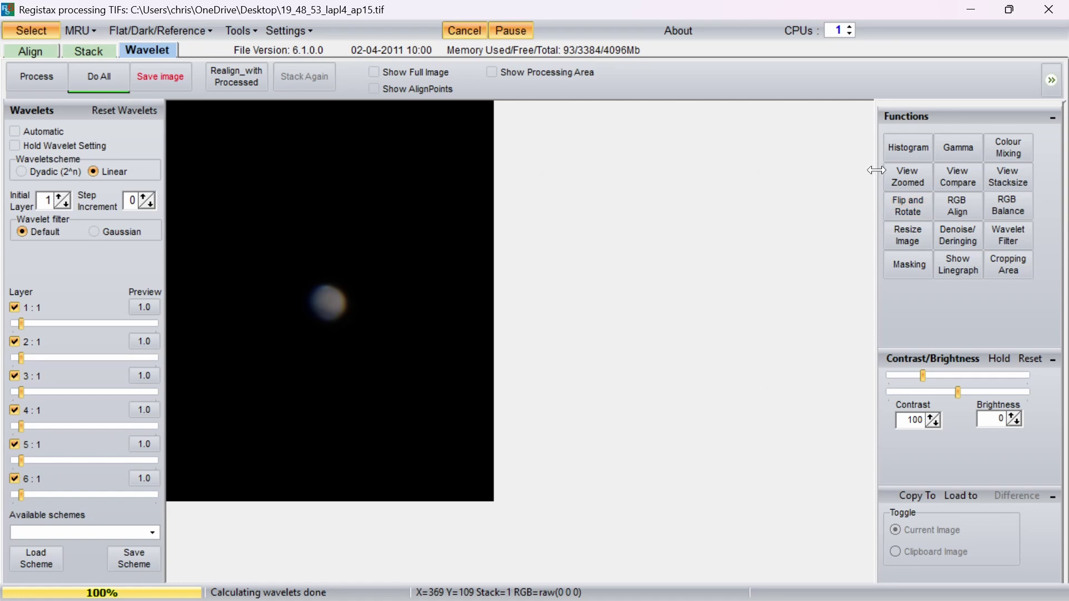
click(908, 178)
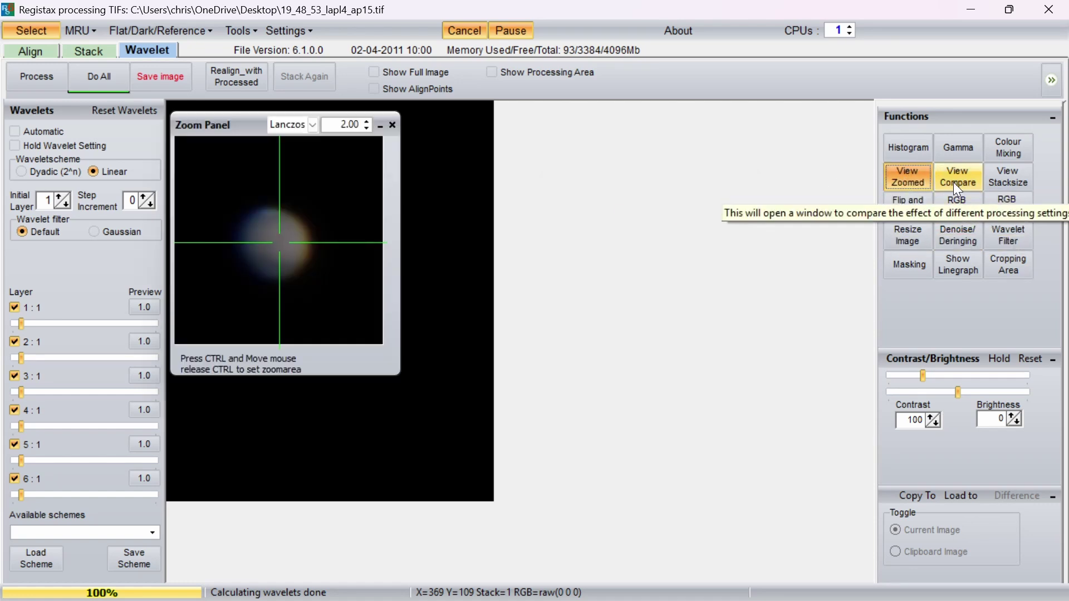
Step: Set the RGB histogram's midpoint to about 1.06 and close the histogram
click(913, 152)
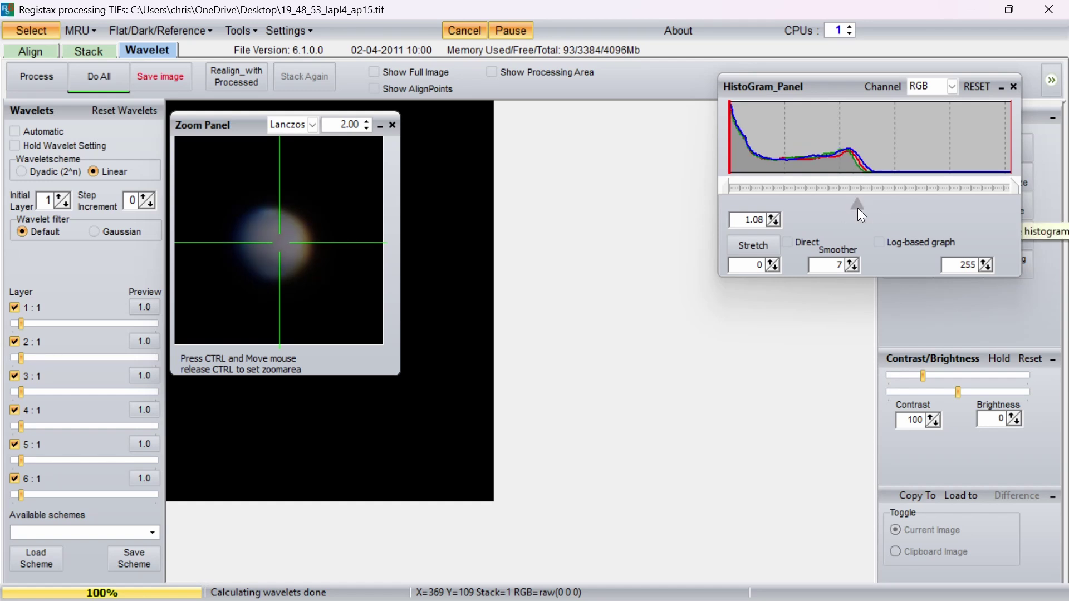
drag(858, 208, 861, 209)
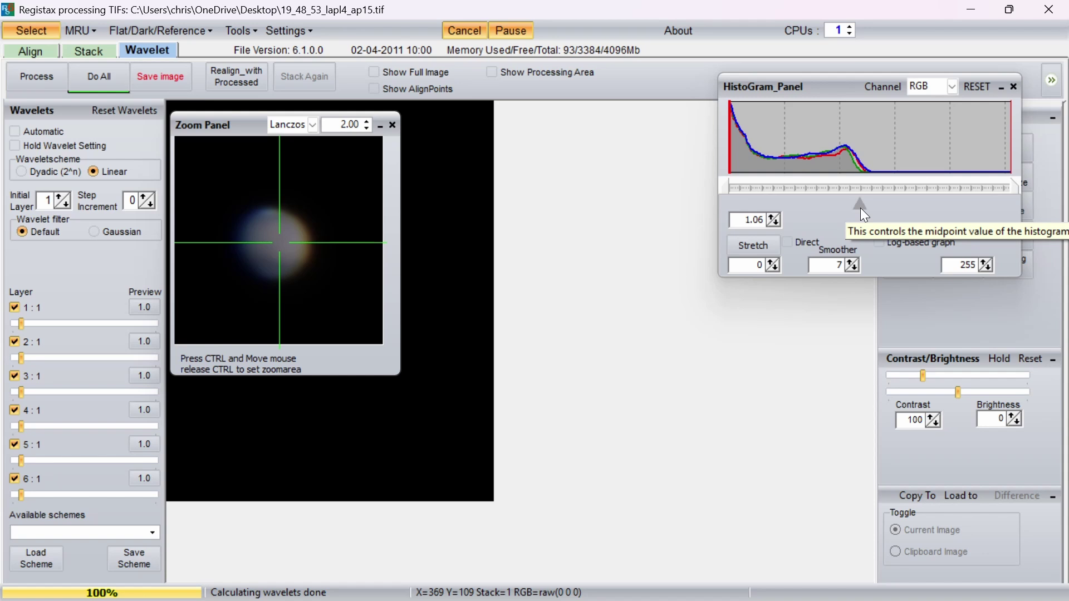
click(1012, 88)
Step: Sharpen the planet by setting wavelet layers 1 to 6 to 12.2, 17.7, 13.4, 9.7, 9.7 and 7.3
drag(19, 324, 35, 422)
click(23, 357)
drag(22, 459, 32, 460)
drag(22, 497, 30, 496)
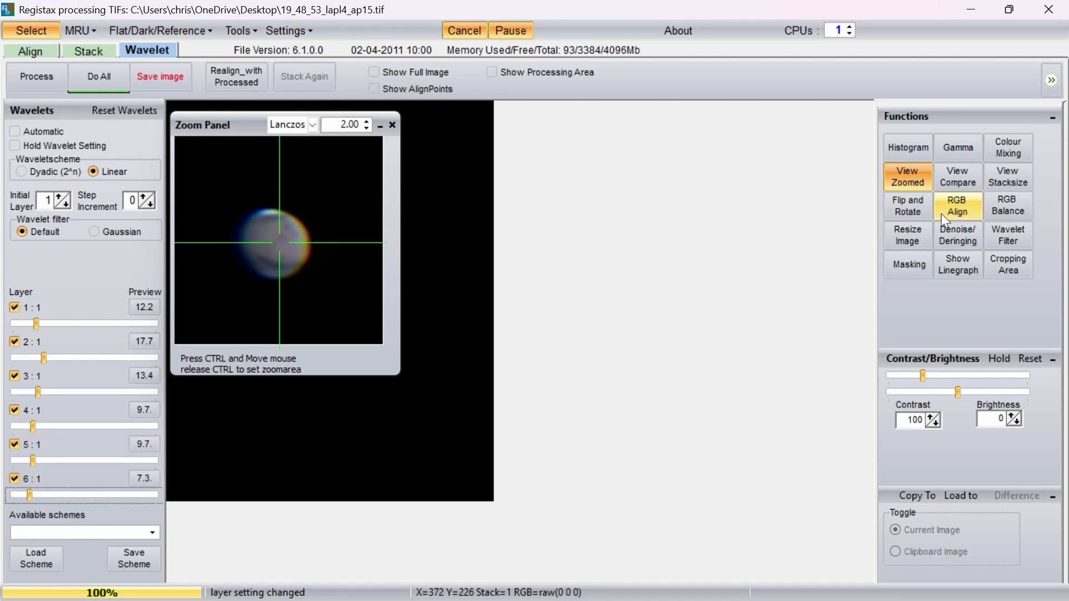
Step: Use RGB Align to shift the red channel to X -5 and the blue channel to Y 2
click(963, 210)
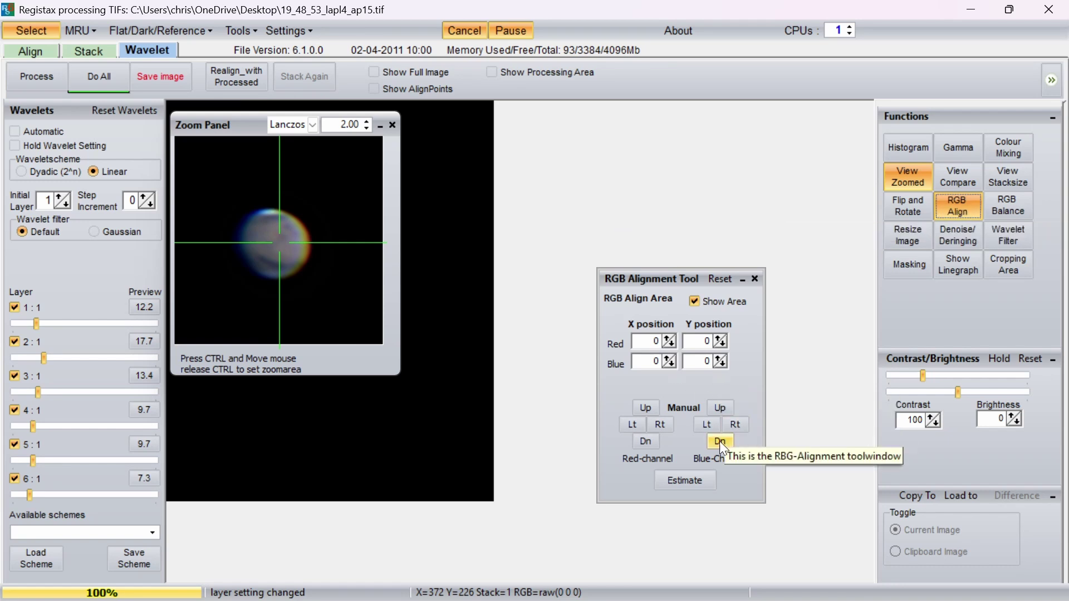
click(631, 424)
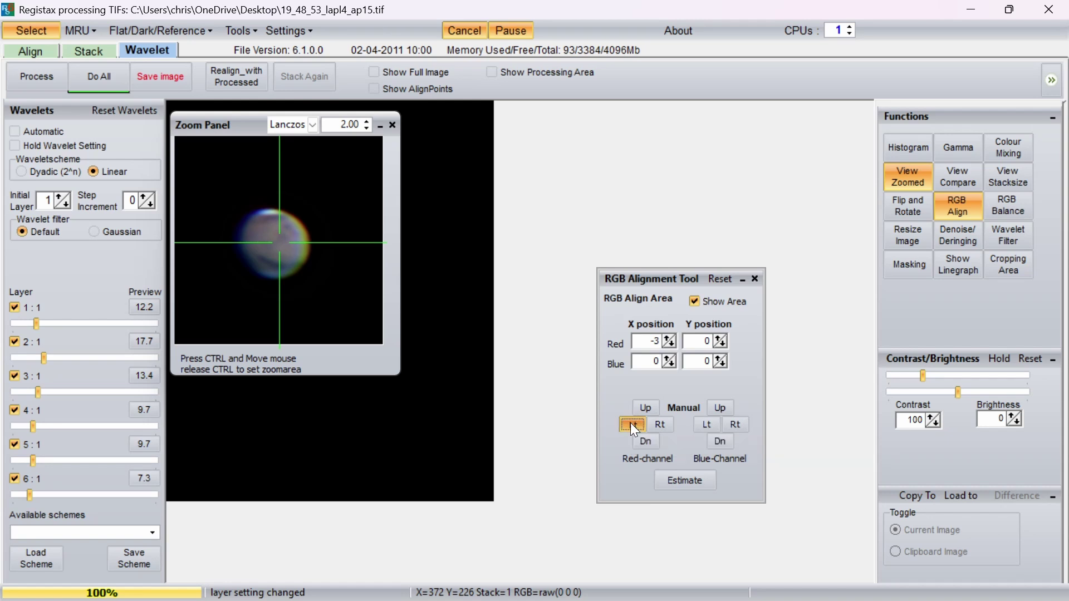
double_click(631, 424)
click(659, 425)
double_click(721, 408)
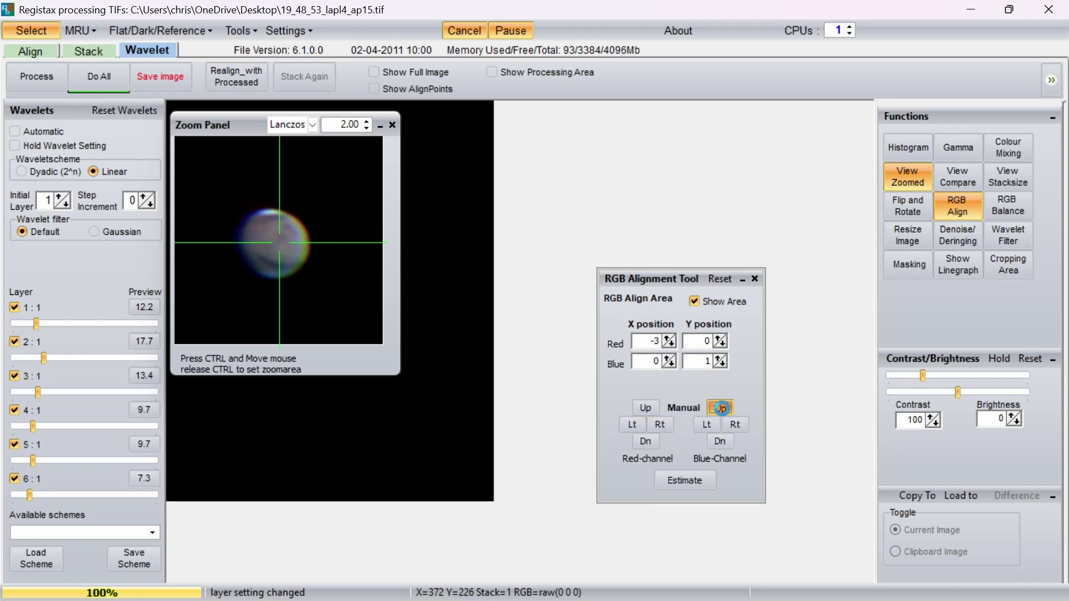
click(631, 424)
click(632, 424)
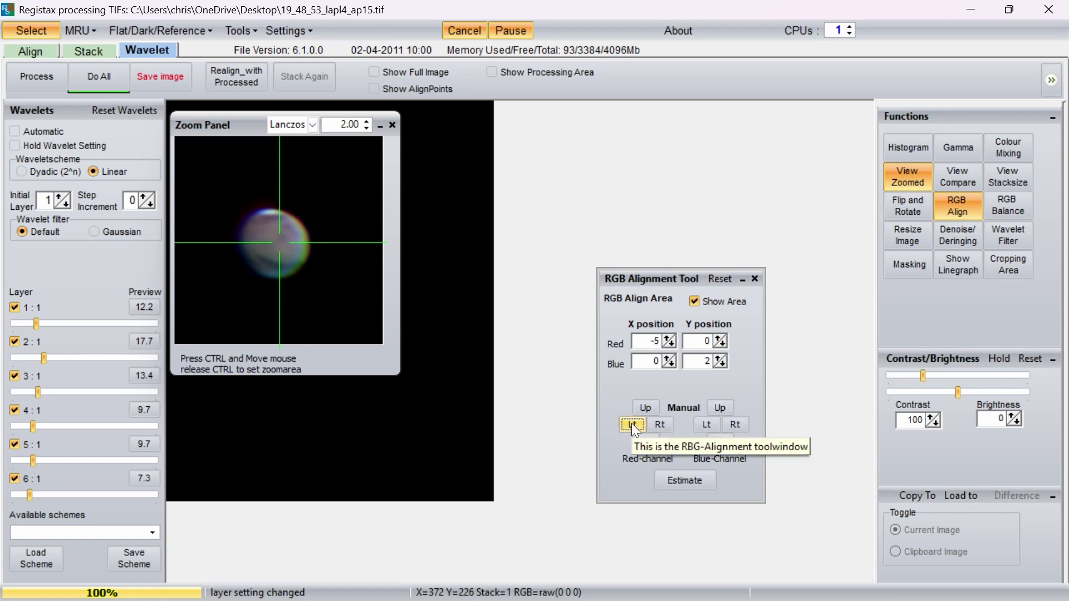
Step: Readjust the manual colour alignment to red X -3 and blue Y 2, and close the alignment tool
click(660, 419)
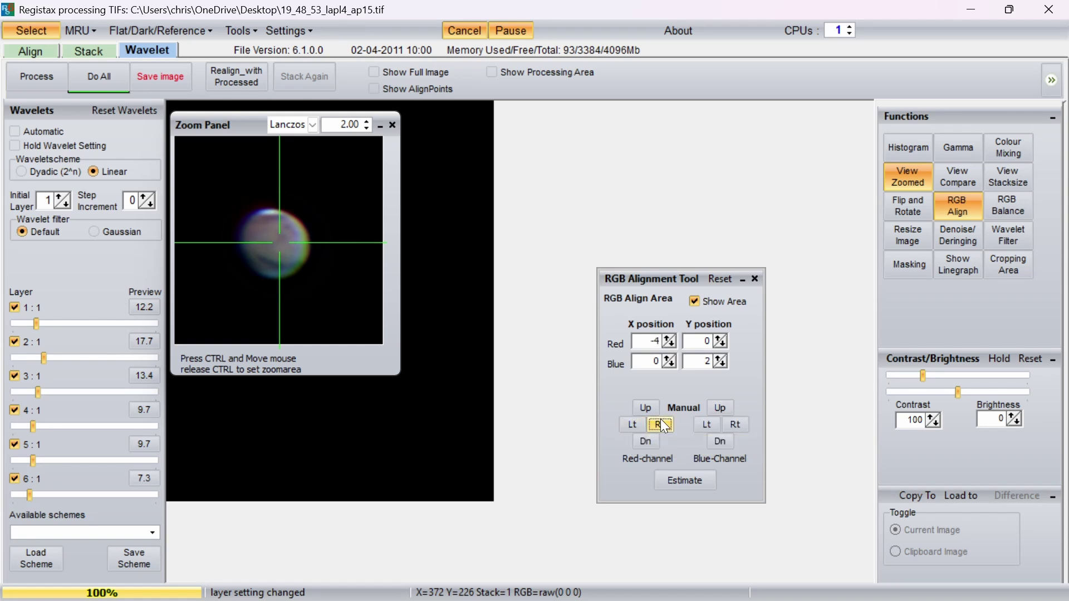
triple_click(660, 420)
click(660, 422)
click(721, 440)
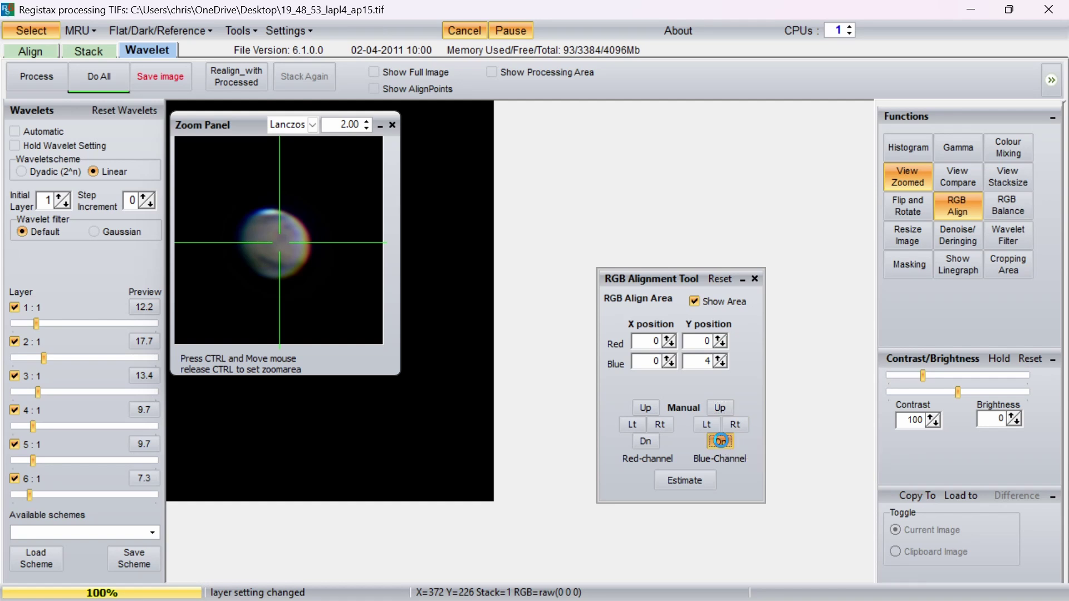
double_click(631, 425)
click(631, 426)
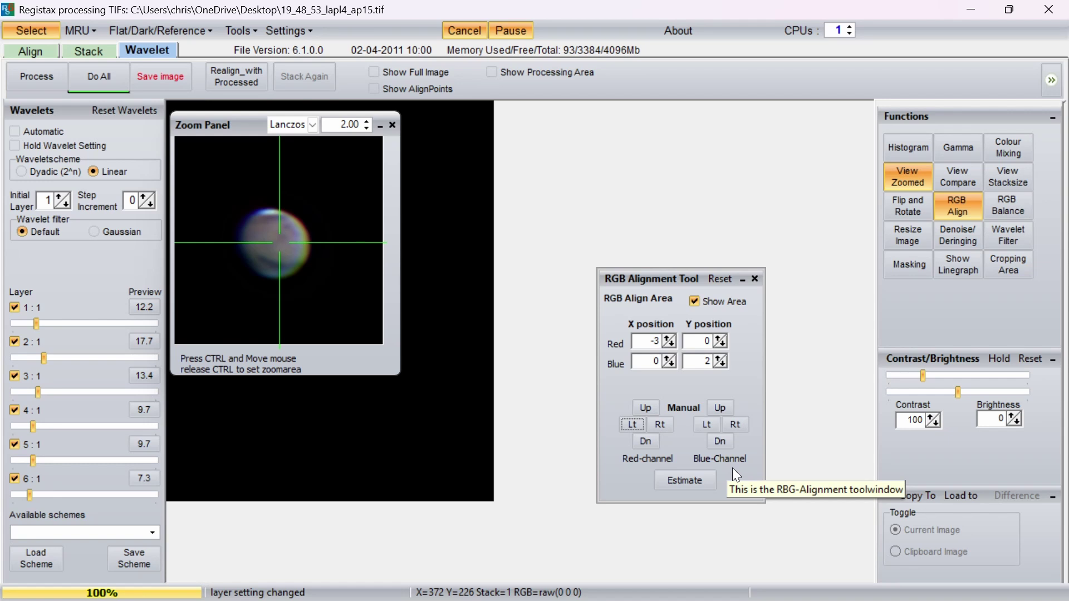
click(752, 279)
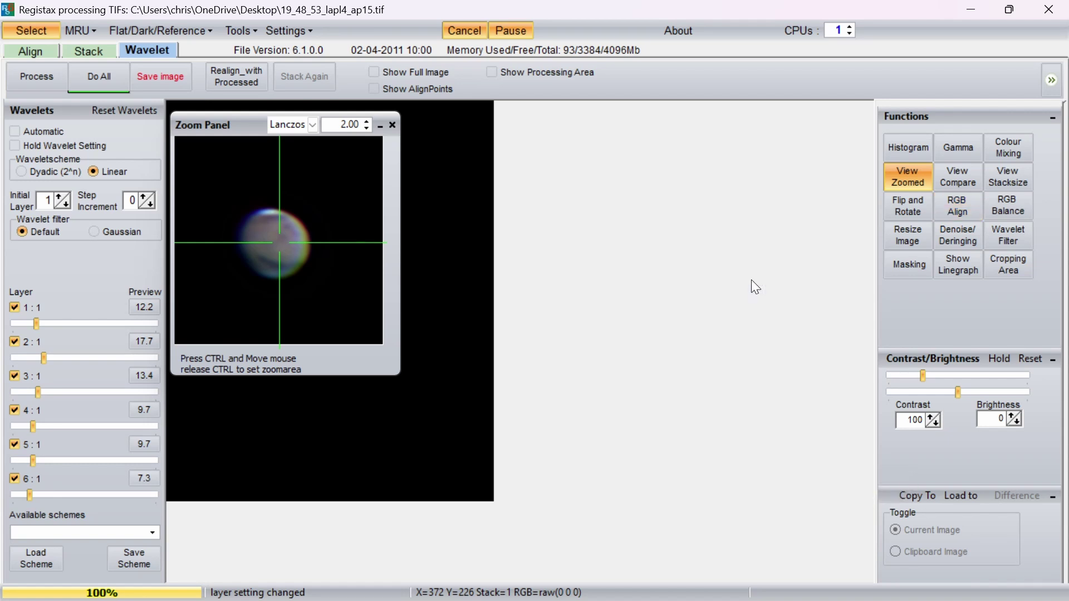
Step: Raise wavelet layer 1 to 15.9, layer 3 to 18.3, layer 4 to 15.9, layer 5 to 13.4 and layer 6 to 12.2
drag(35, 322, 43, 323)
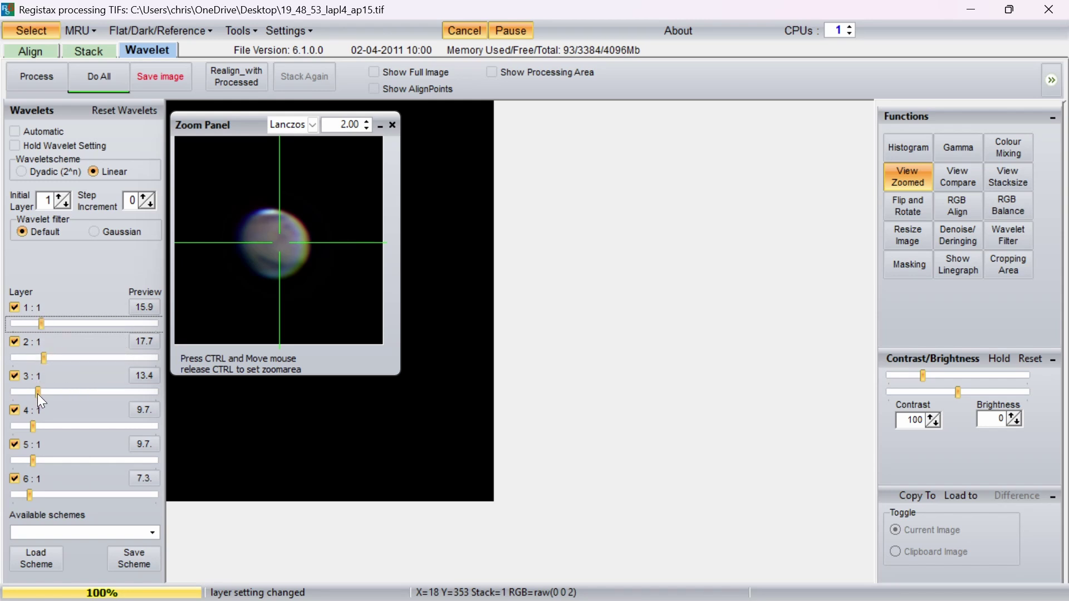
drag(38, 393, 45, 393)
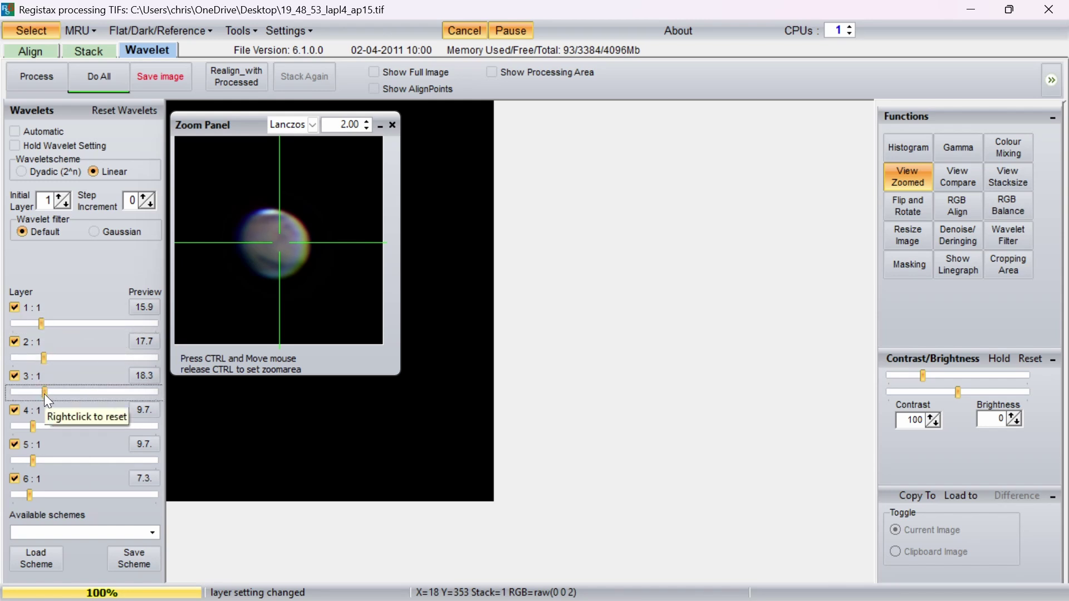
drag(32, 427, 38, 459)
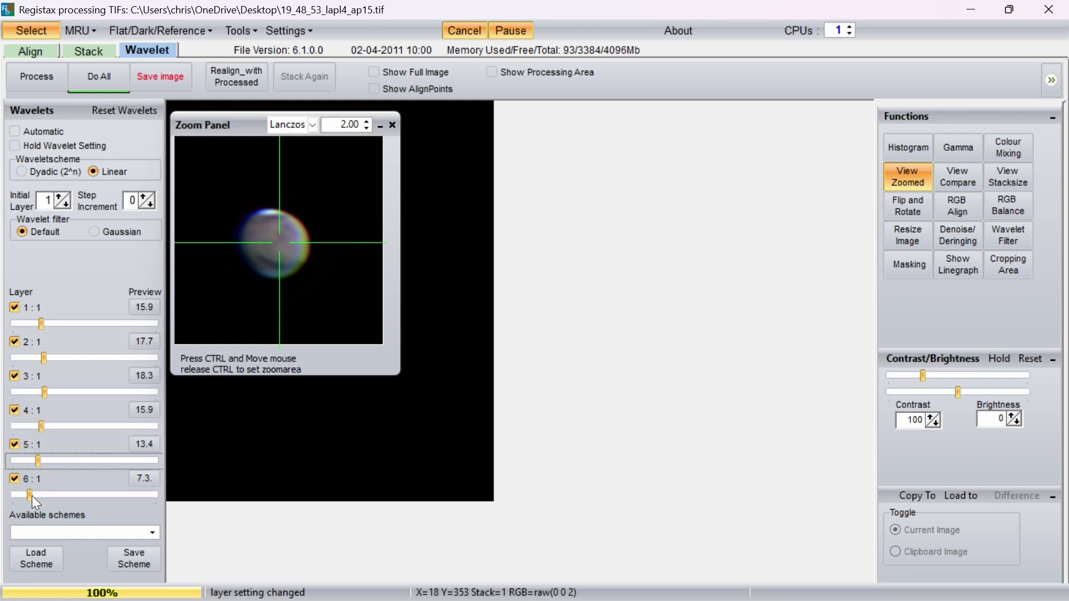
drag(32, 496, 38, 496)
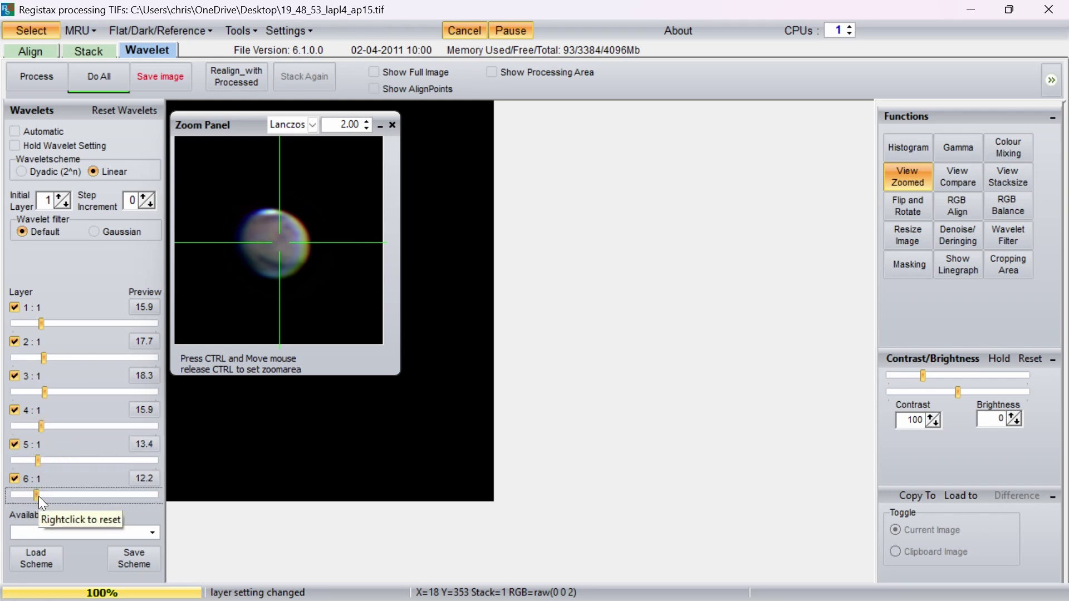
Step: Compare the planet with and without the zoomed view, and apply the wavelet processing to the whole image with Do All
click(392, 125)
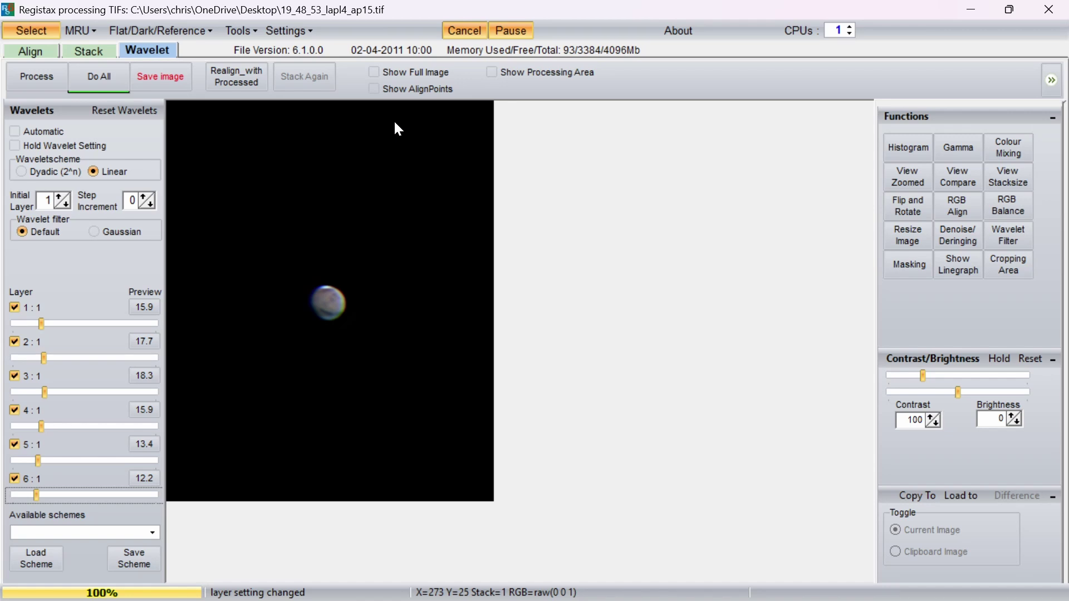
click(895, 188)
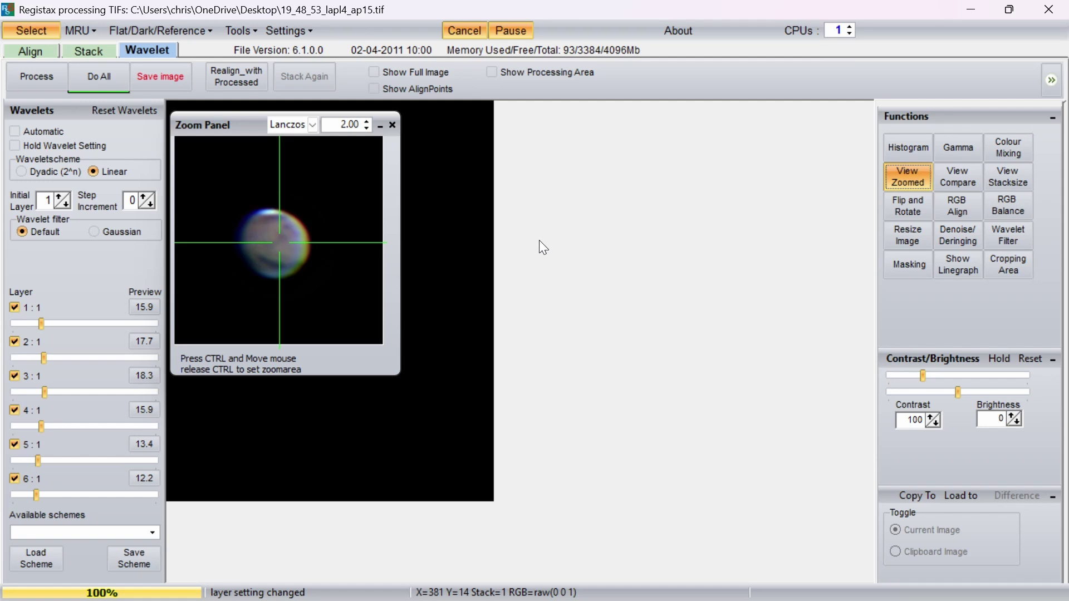
click(392, 125)
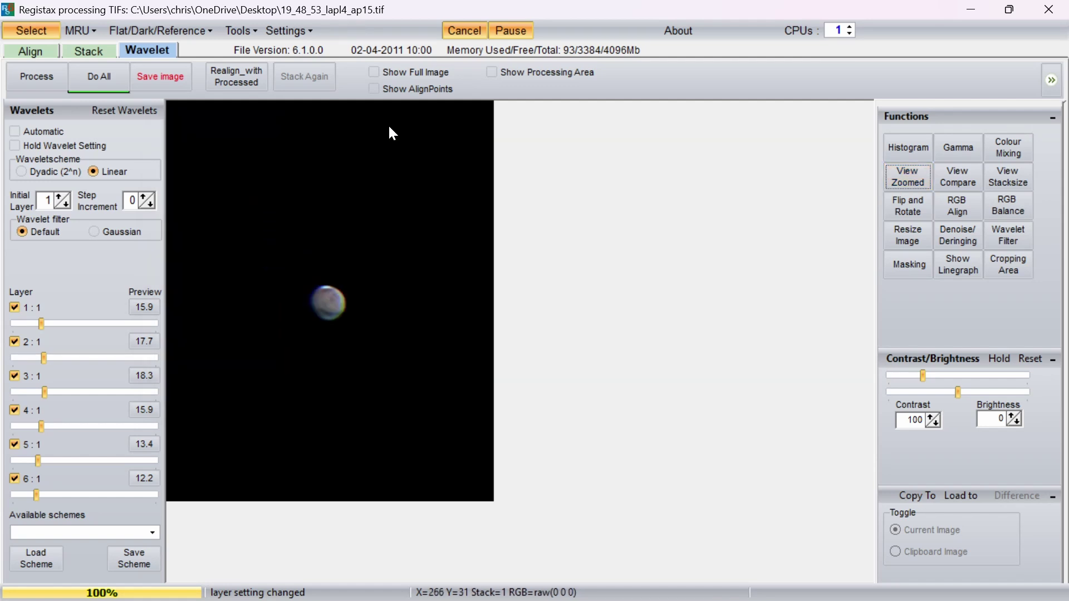
click(98, 79)
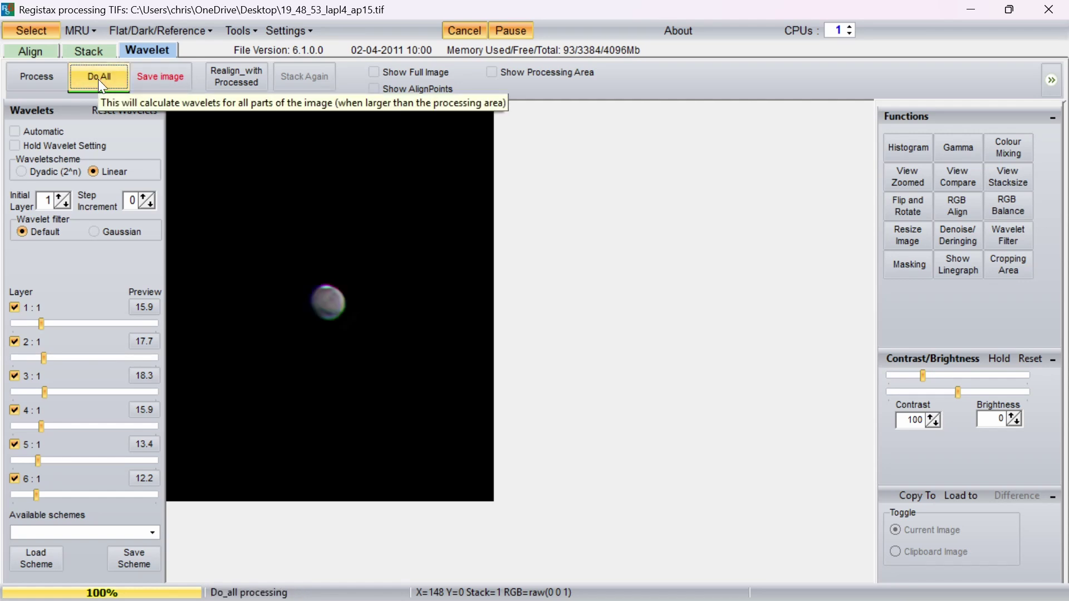
Step: Save the processed image to the desktop as a 16-bit RGB PNG named 19_48_53_lapl4_ap15
click(159, 75)
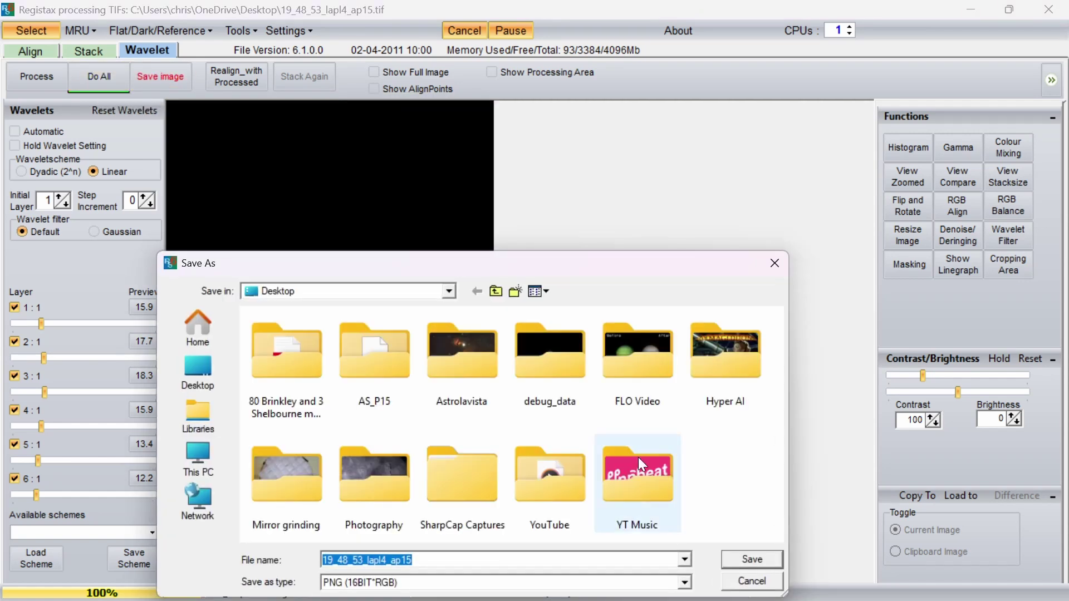
click(430, 555)
key(Return)
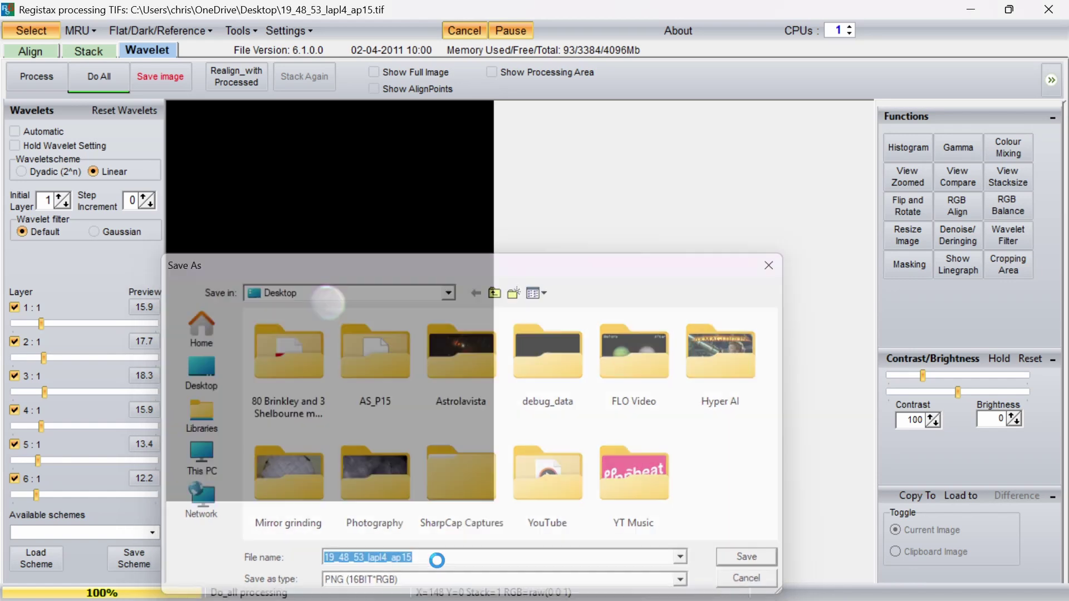
Step: Save another 16-bit RGB PNG copy of the image to the desktop as Mars_Fin, and close RegiStax
click(426, 551)
double_click(427, 554)
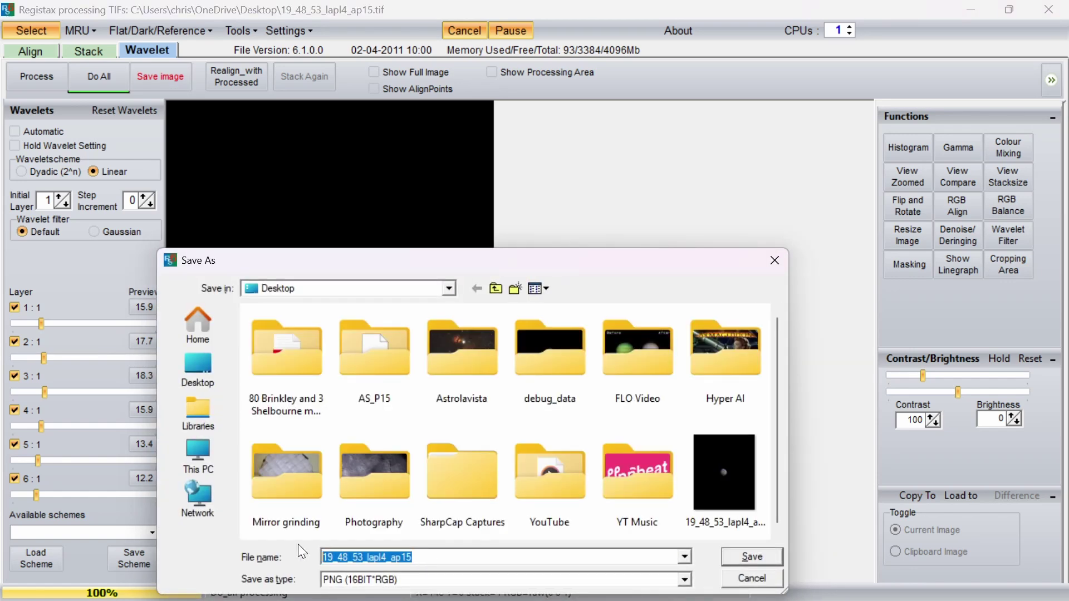
text(Mars)
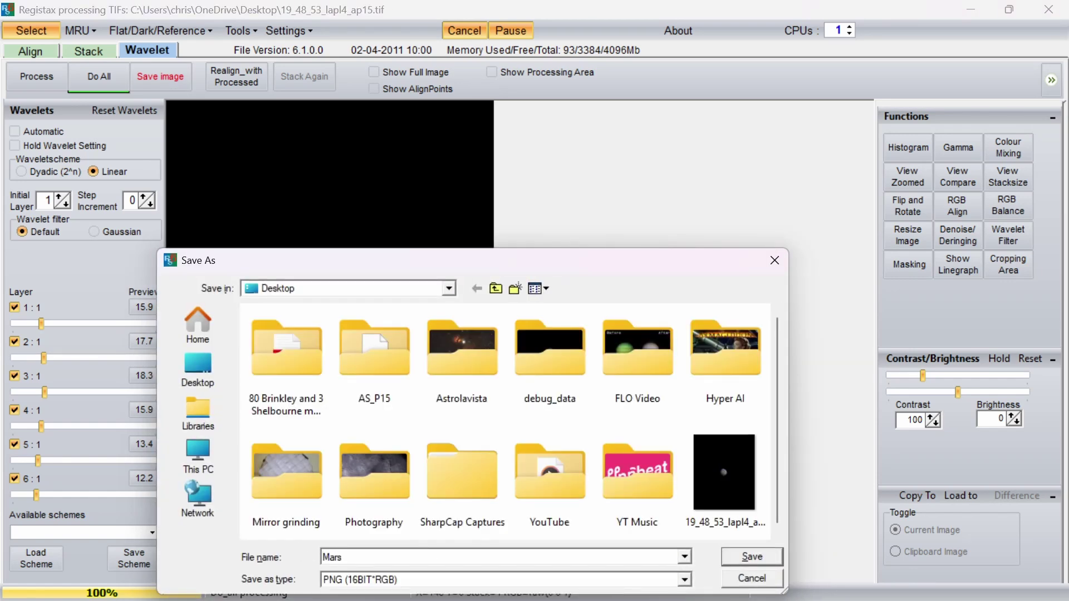
text(_Fin)
click(743, 558)
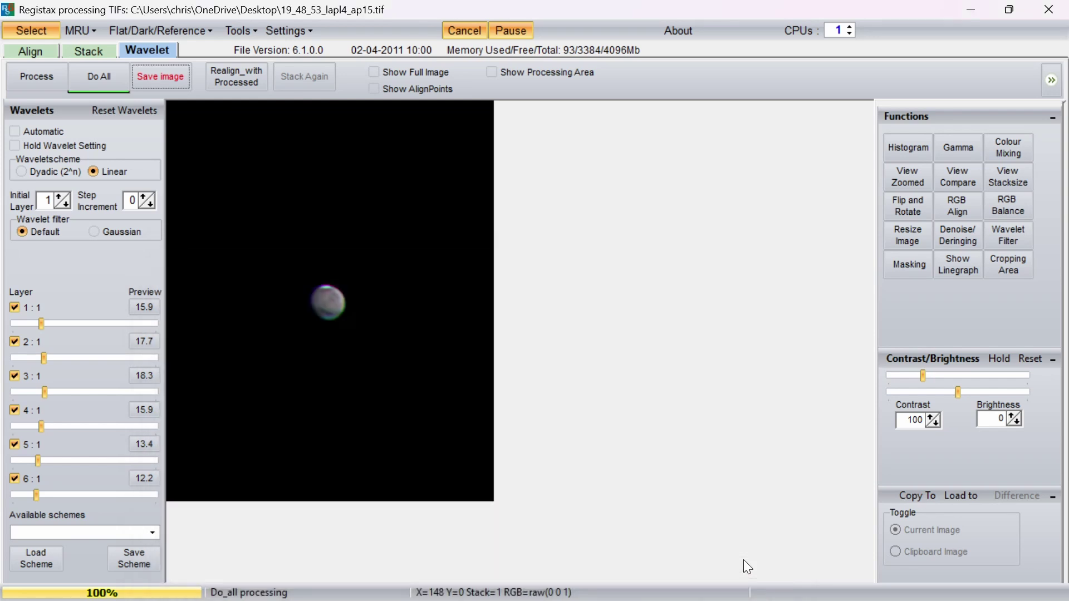
click(1049, 10)
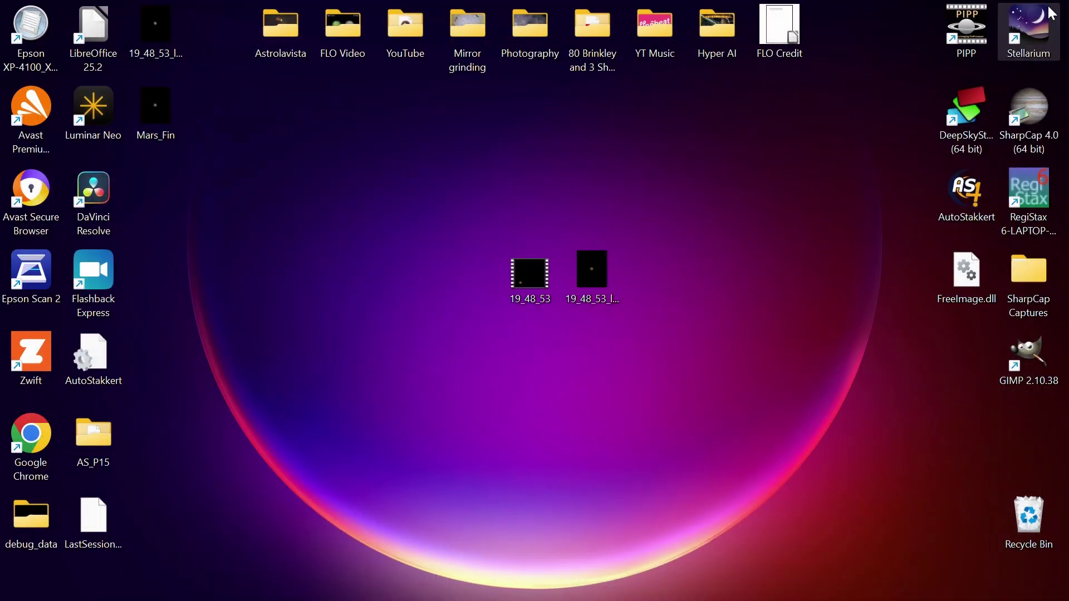
Step: Place the Mars_Fin file beside the stacked image on the desktop and view it at 200% zoom in the photo viewer
drag(154, 102, 654, 266)
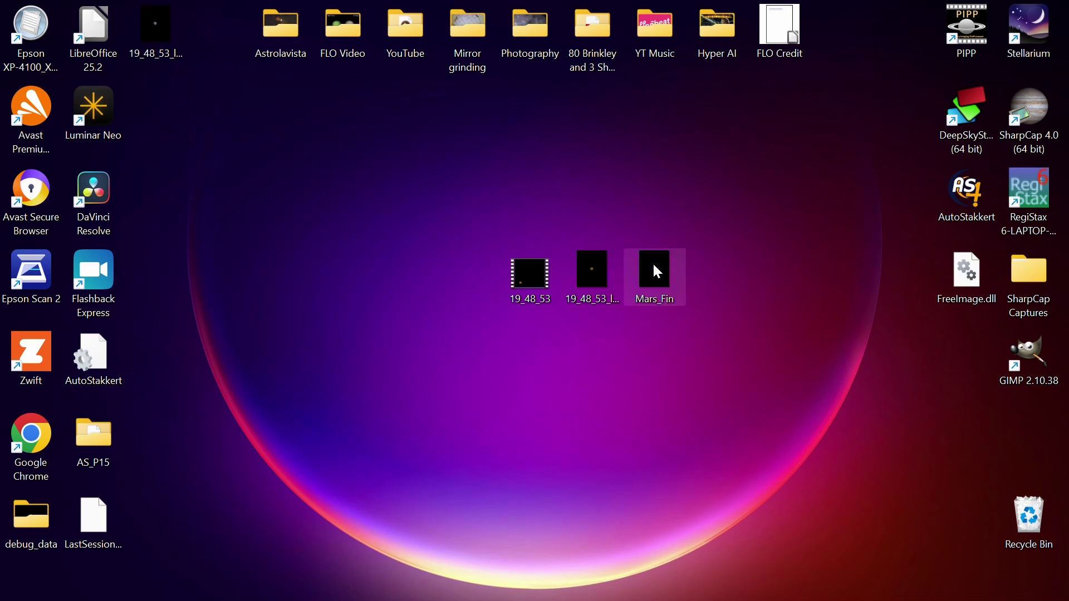
double_click(654, 266)
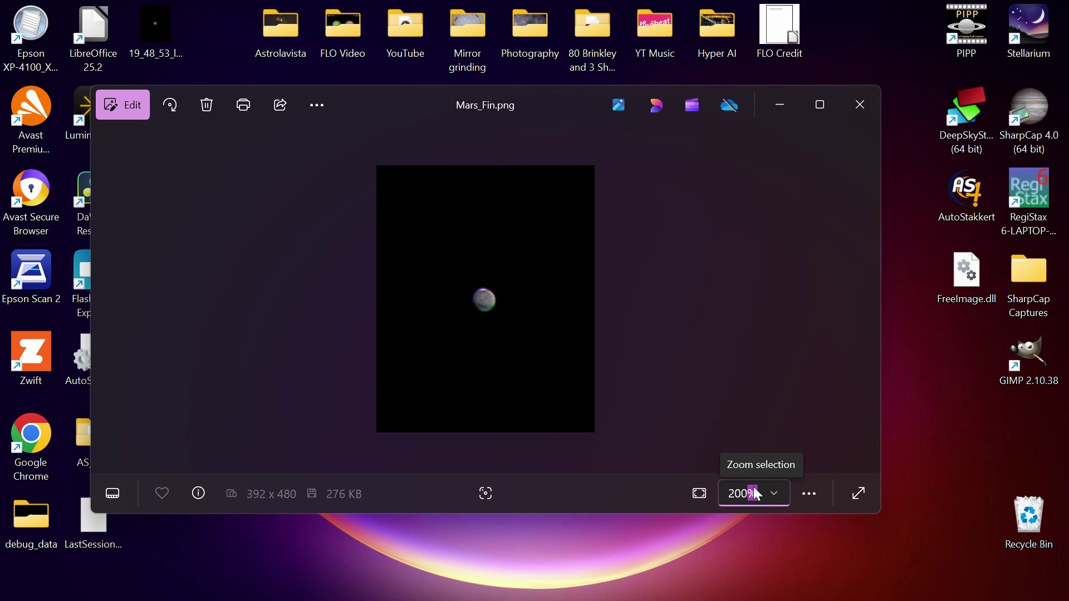
key(Return)
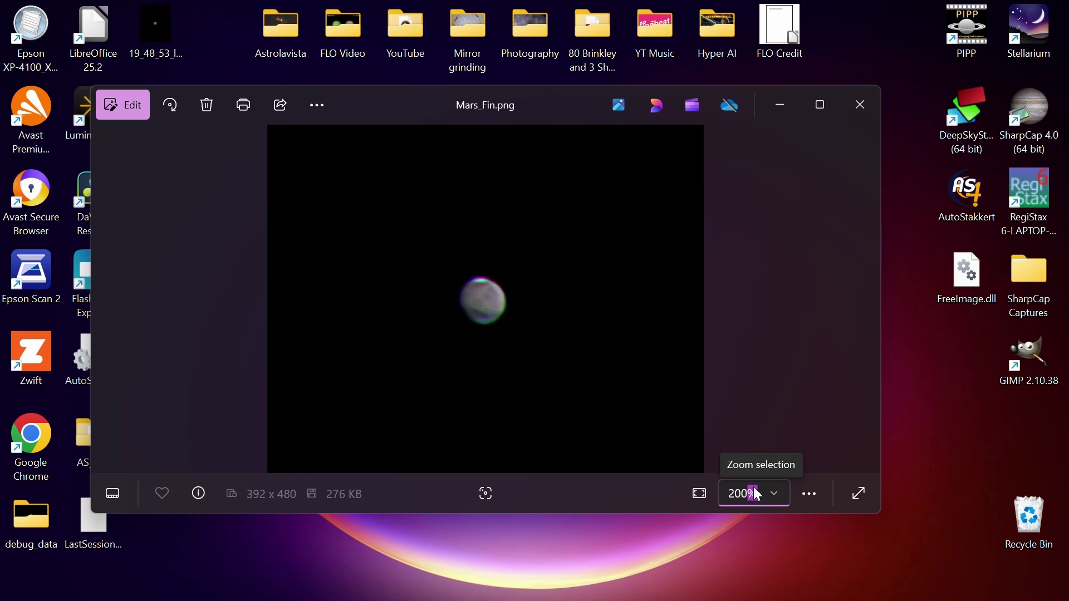